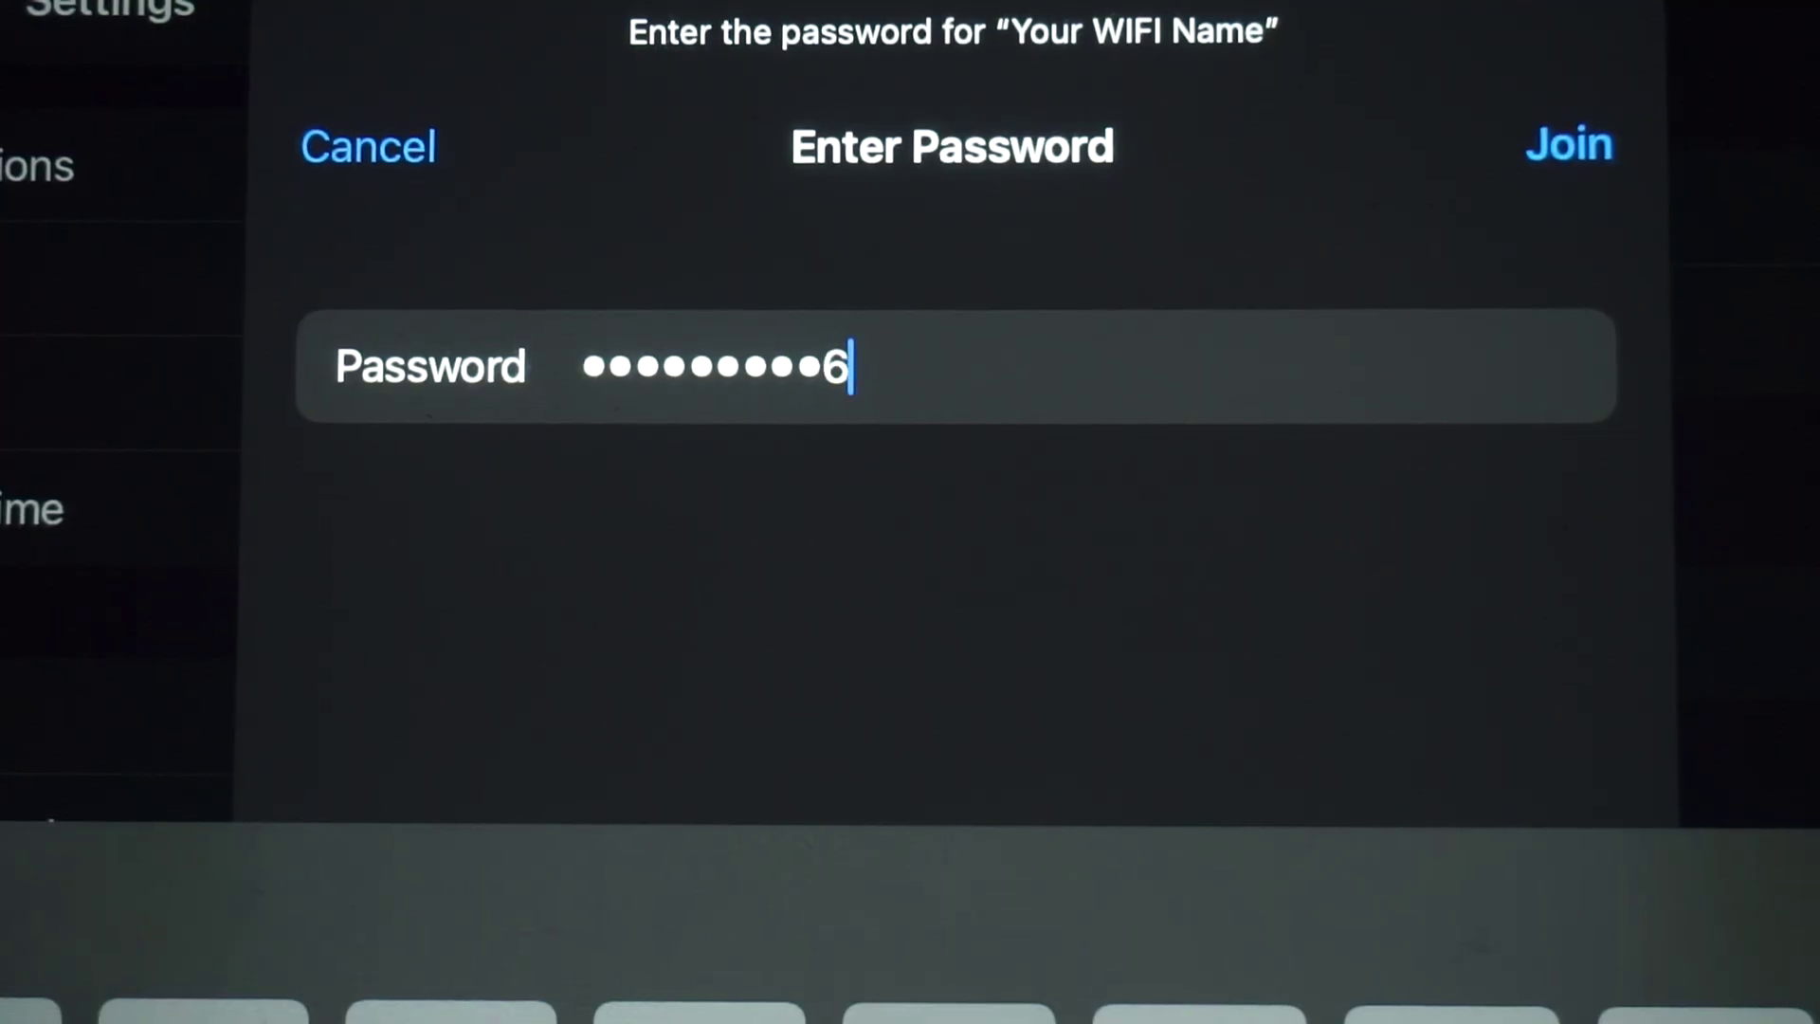
Step: Join the 'Your WIFI Name' network using the entered Wi-Fi password
click(1569, 144)
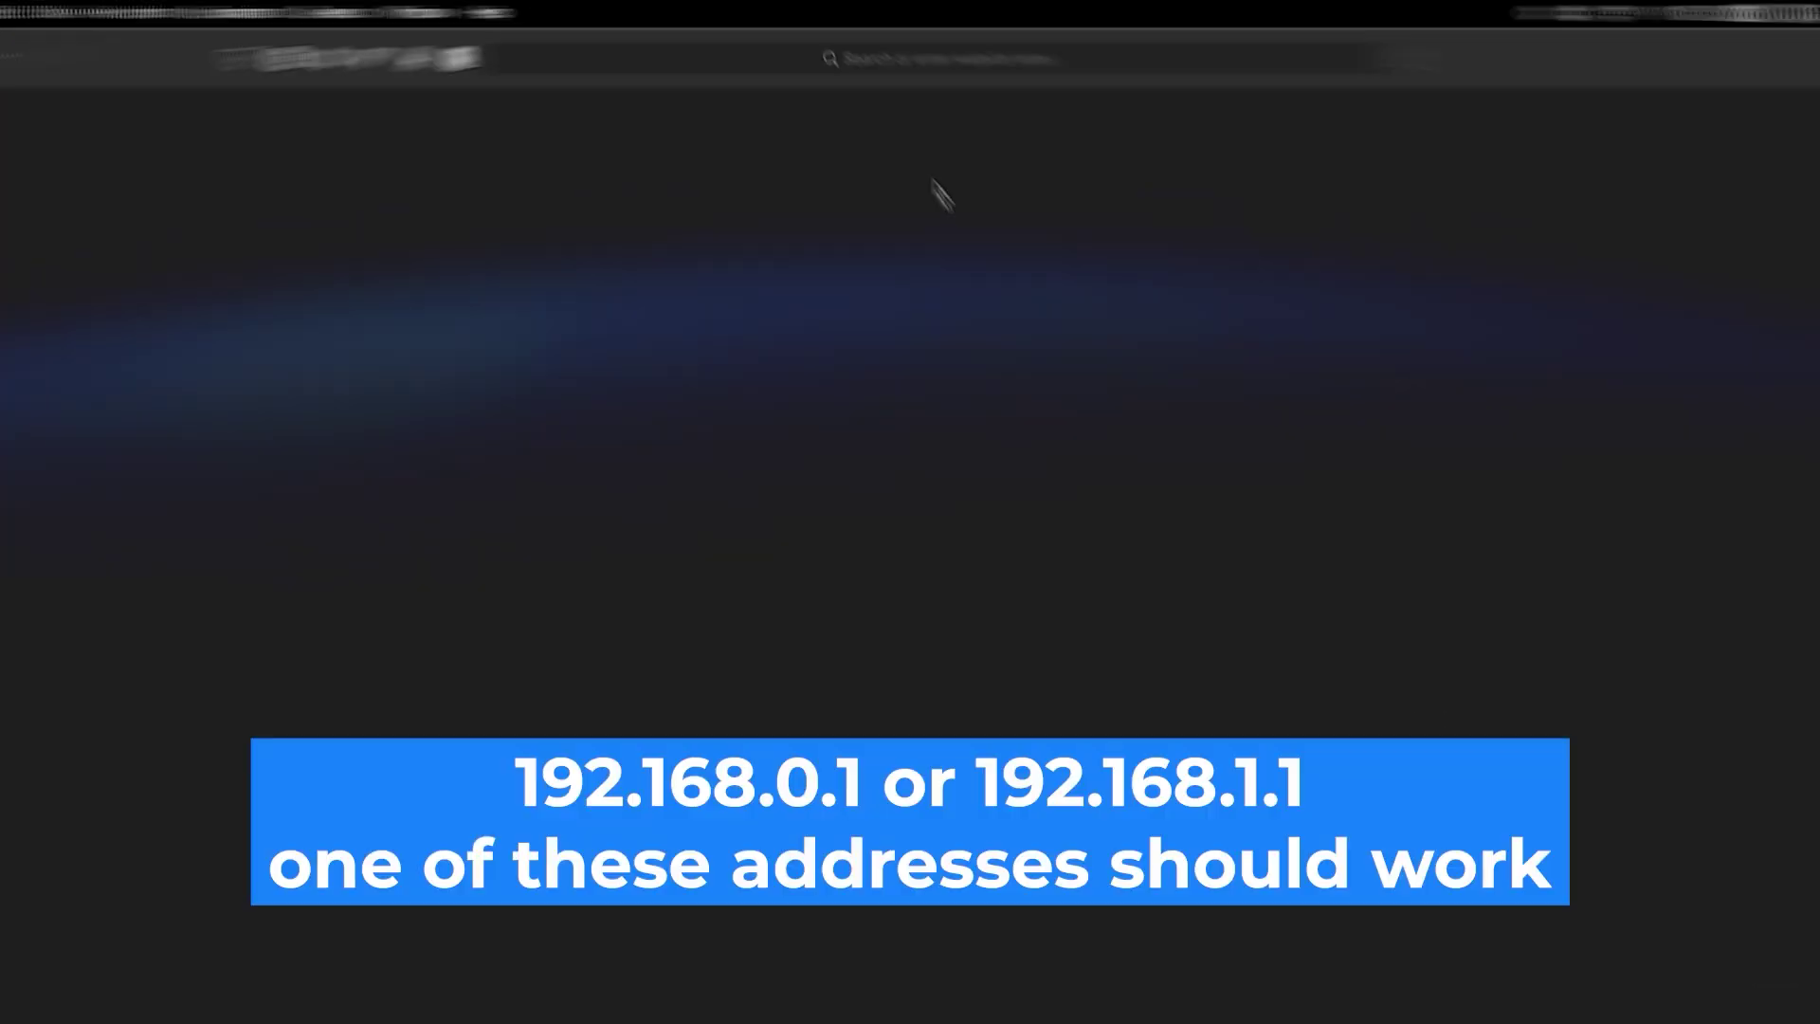
Step: Load the Tenda router's login page at 192.168.0.1 in Safari
click(888, 46)
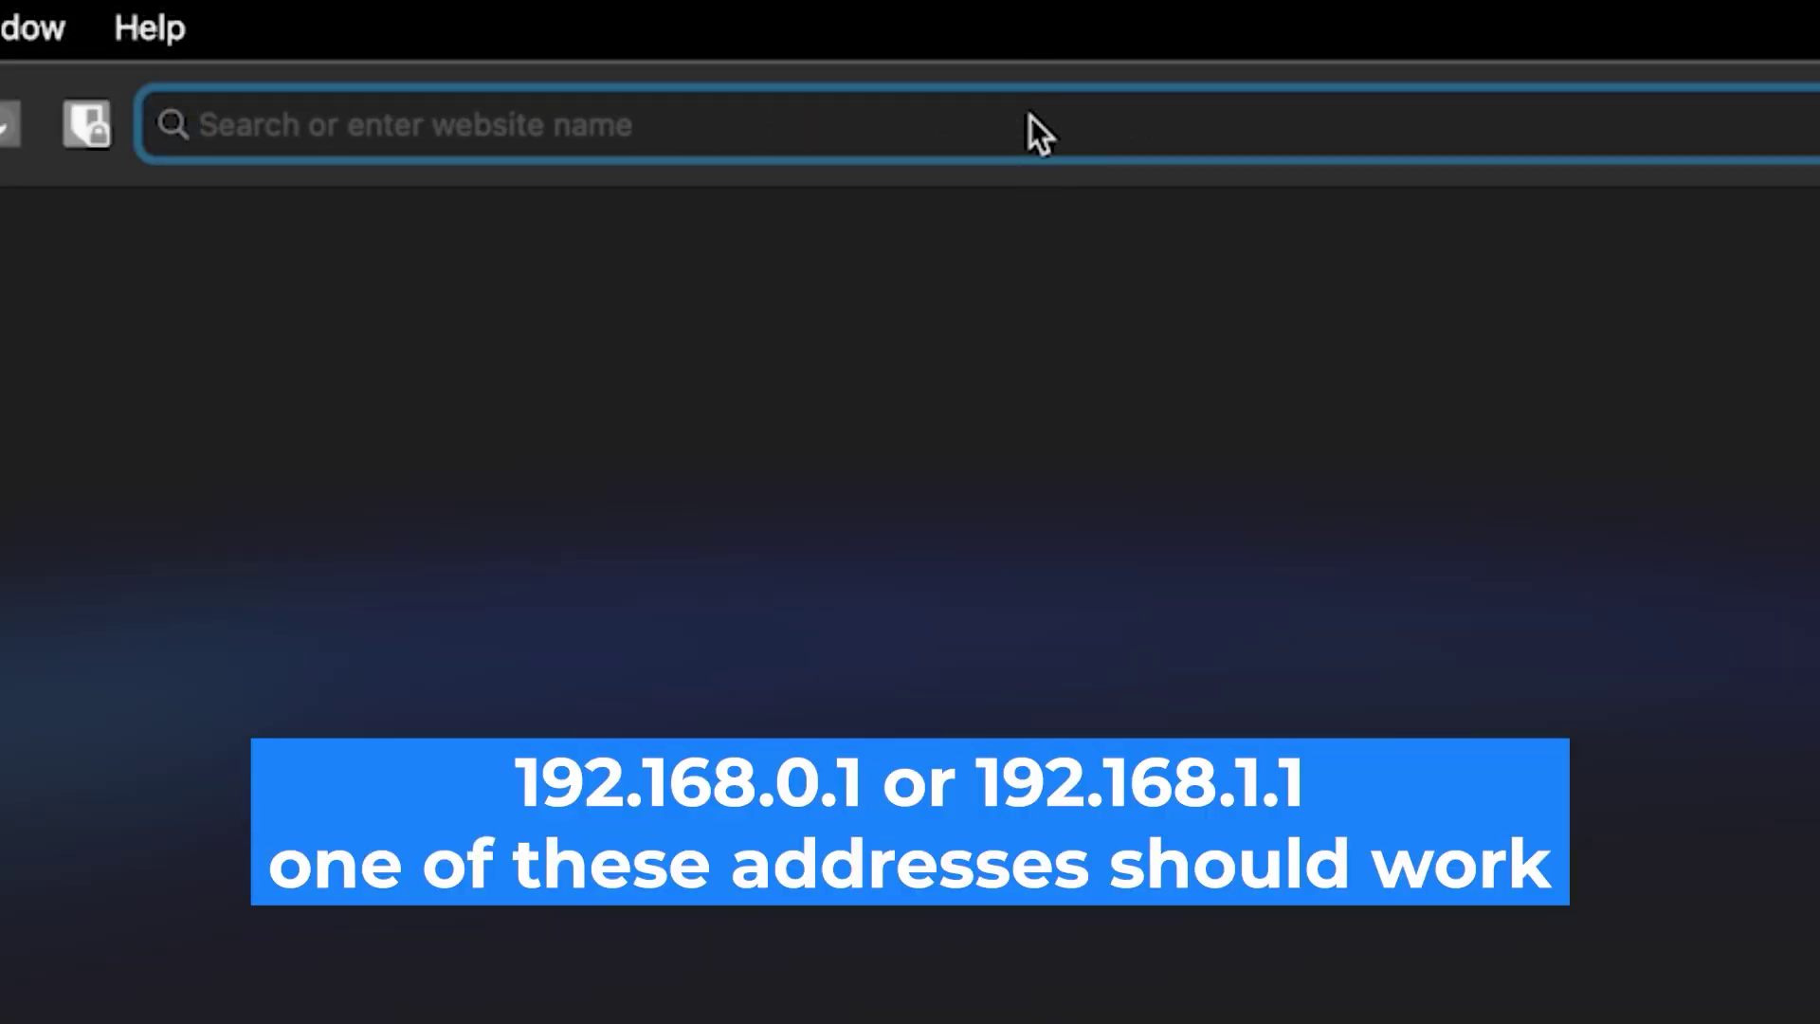
text(192.1)
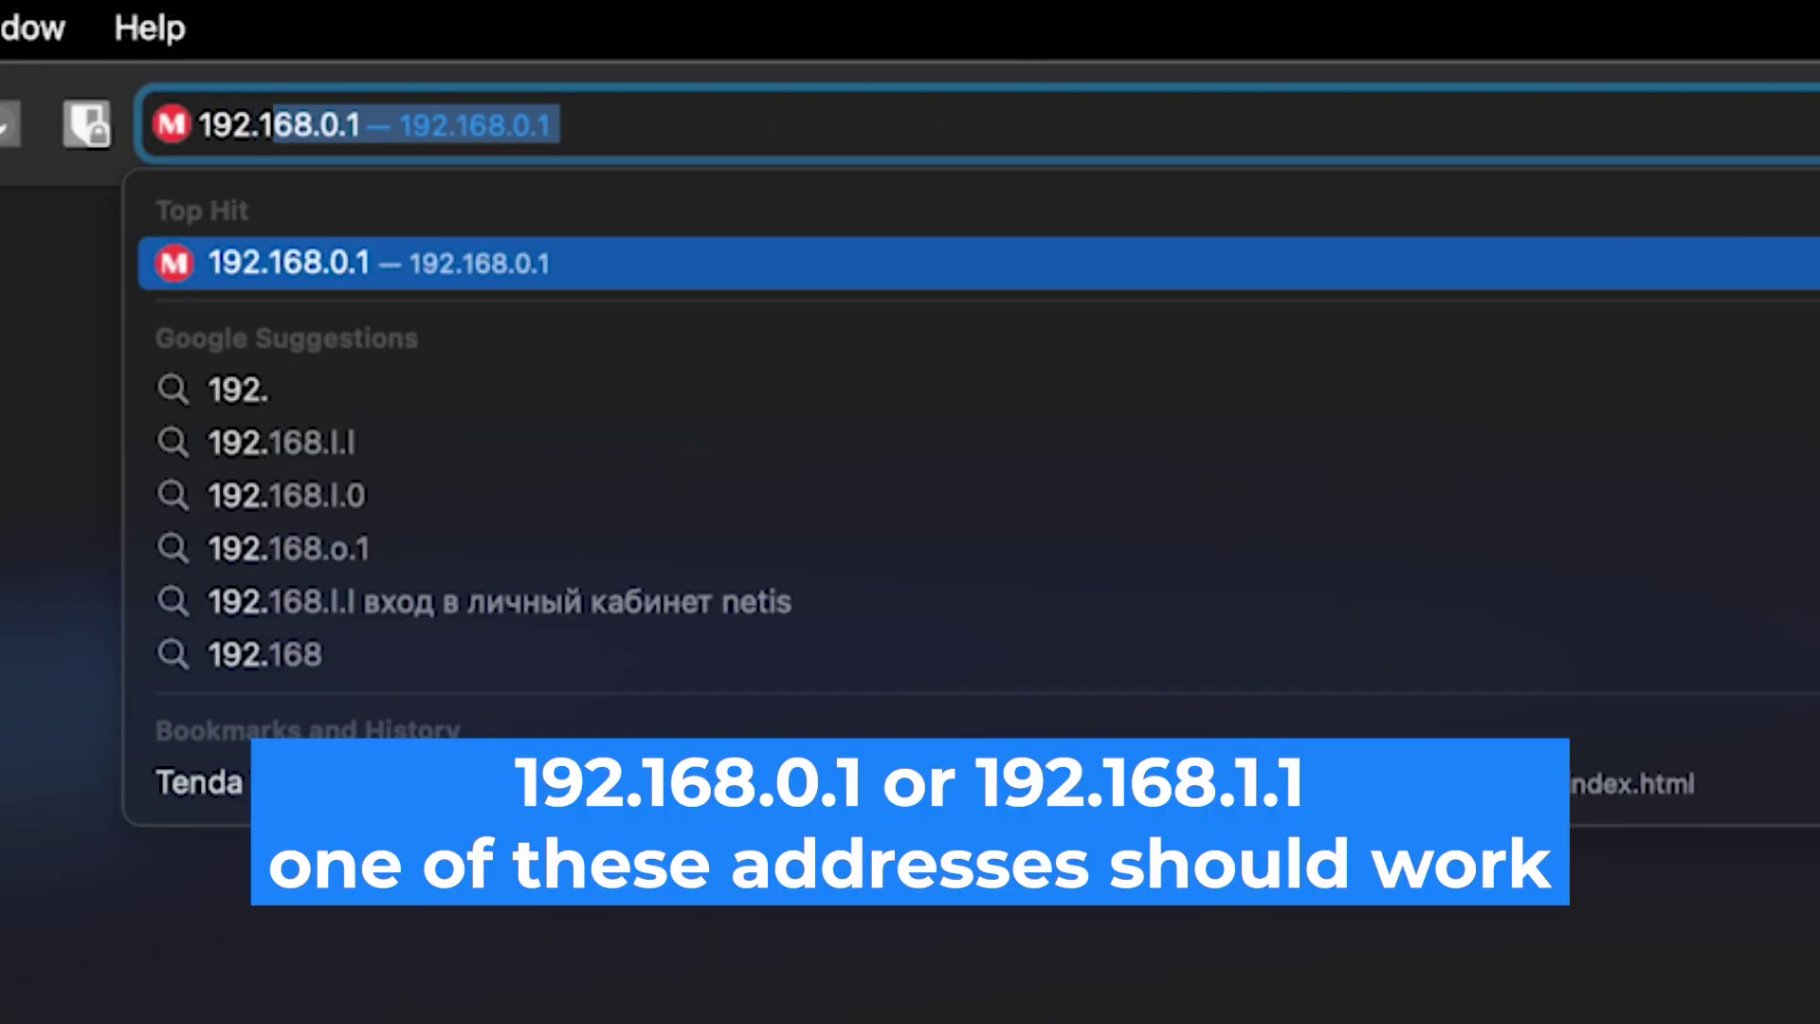
text(68.0)
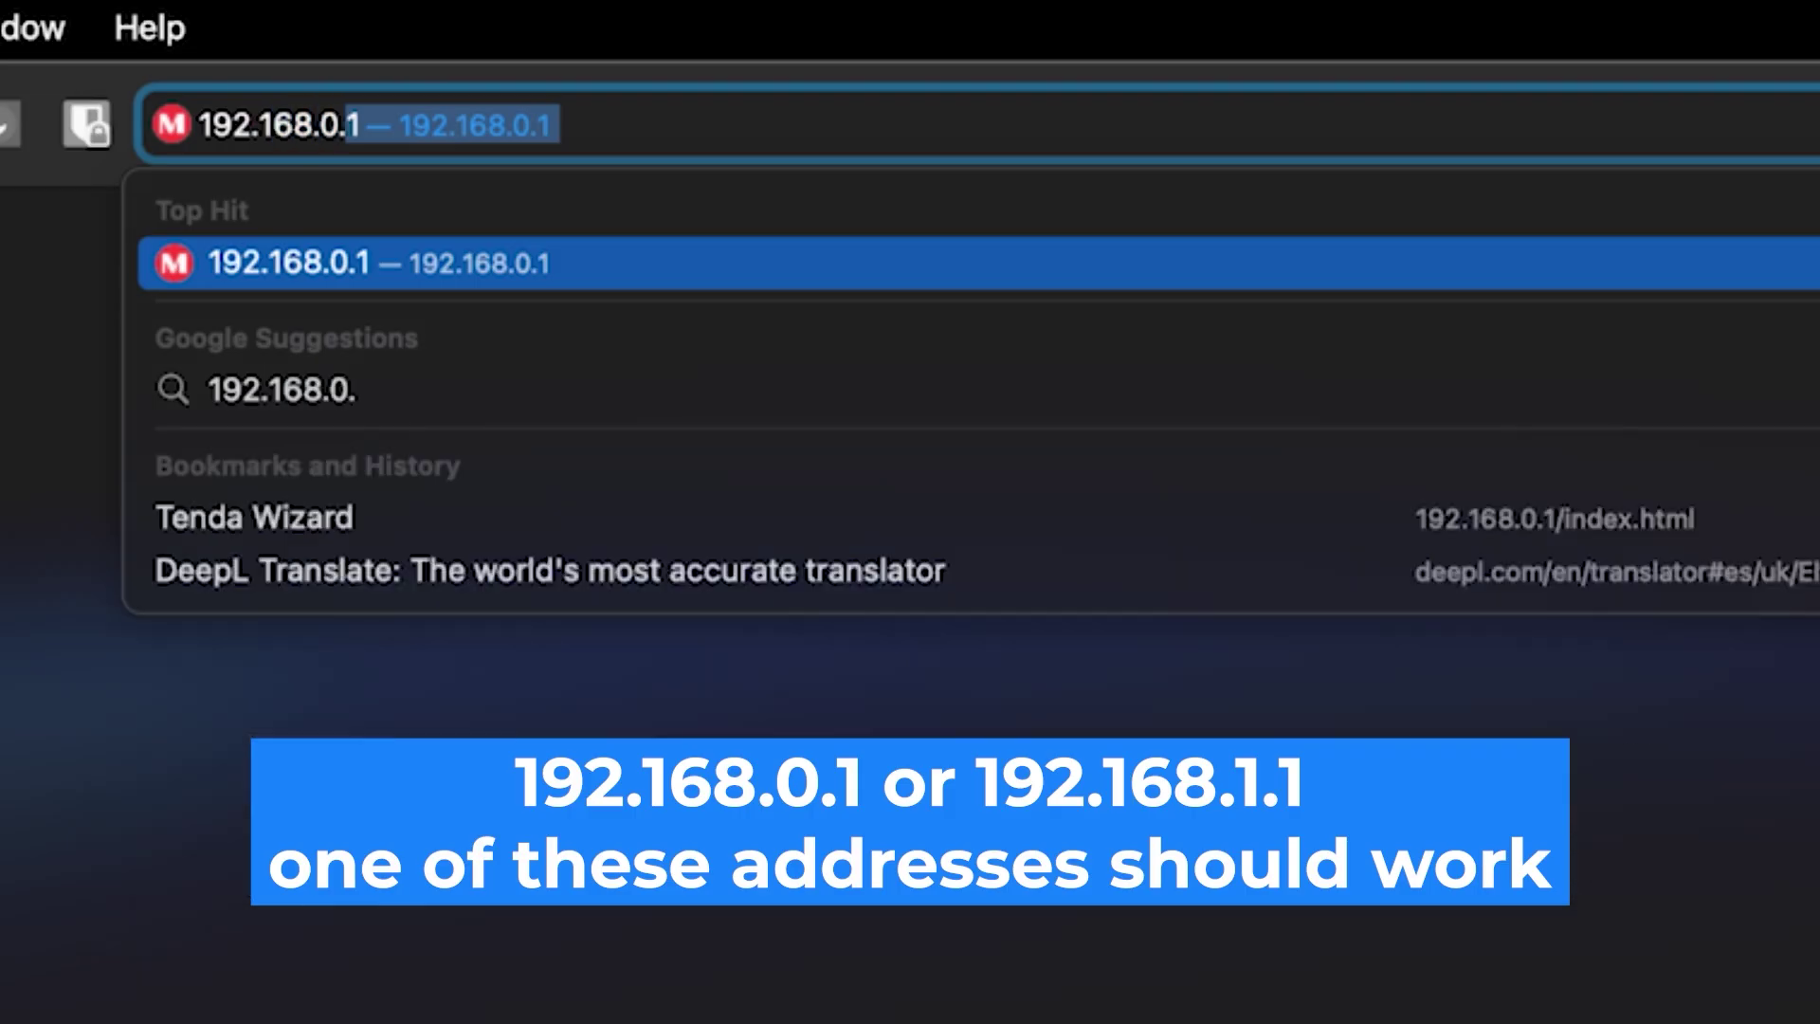
text(.1)
key(Return)
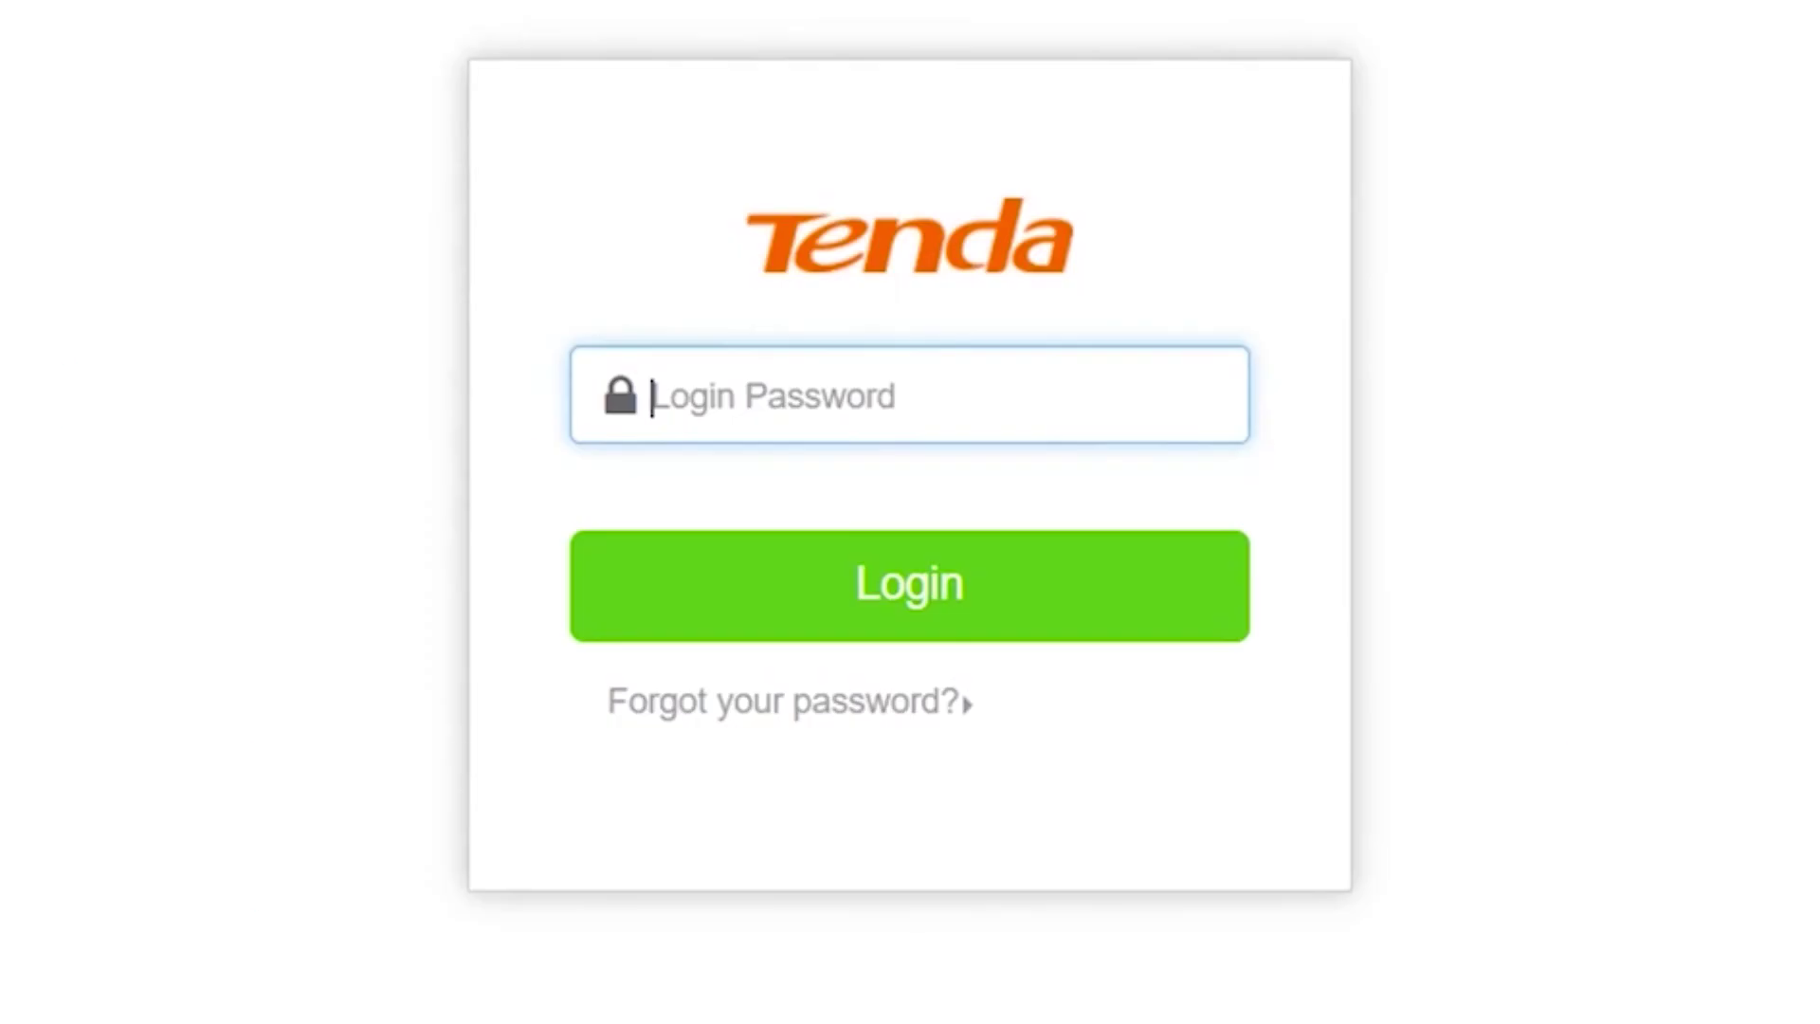
Step: Log in to the Tenda web interface with the router's default login password
click(911, 377)
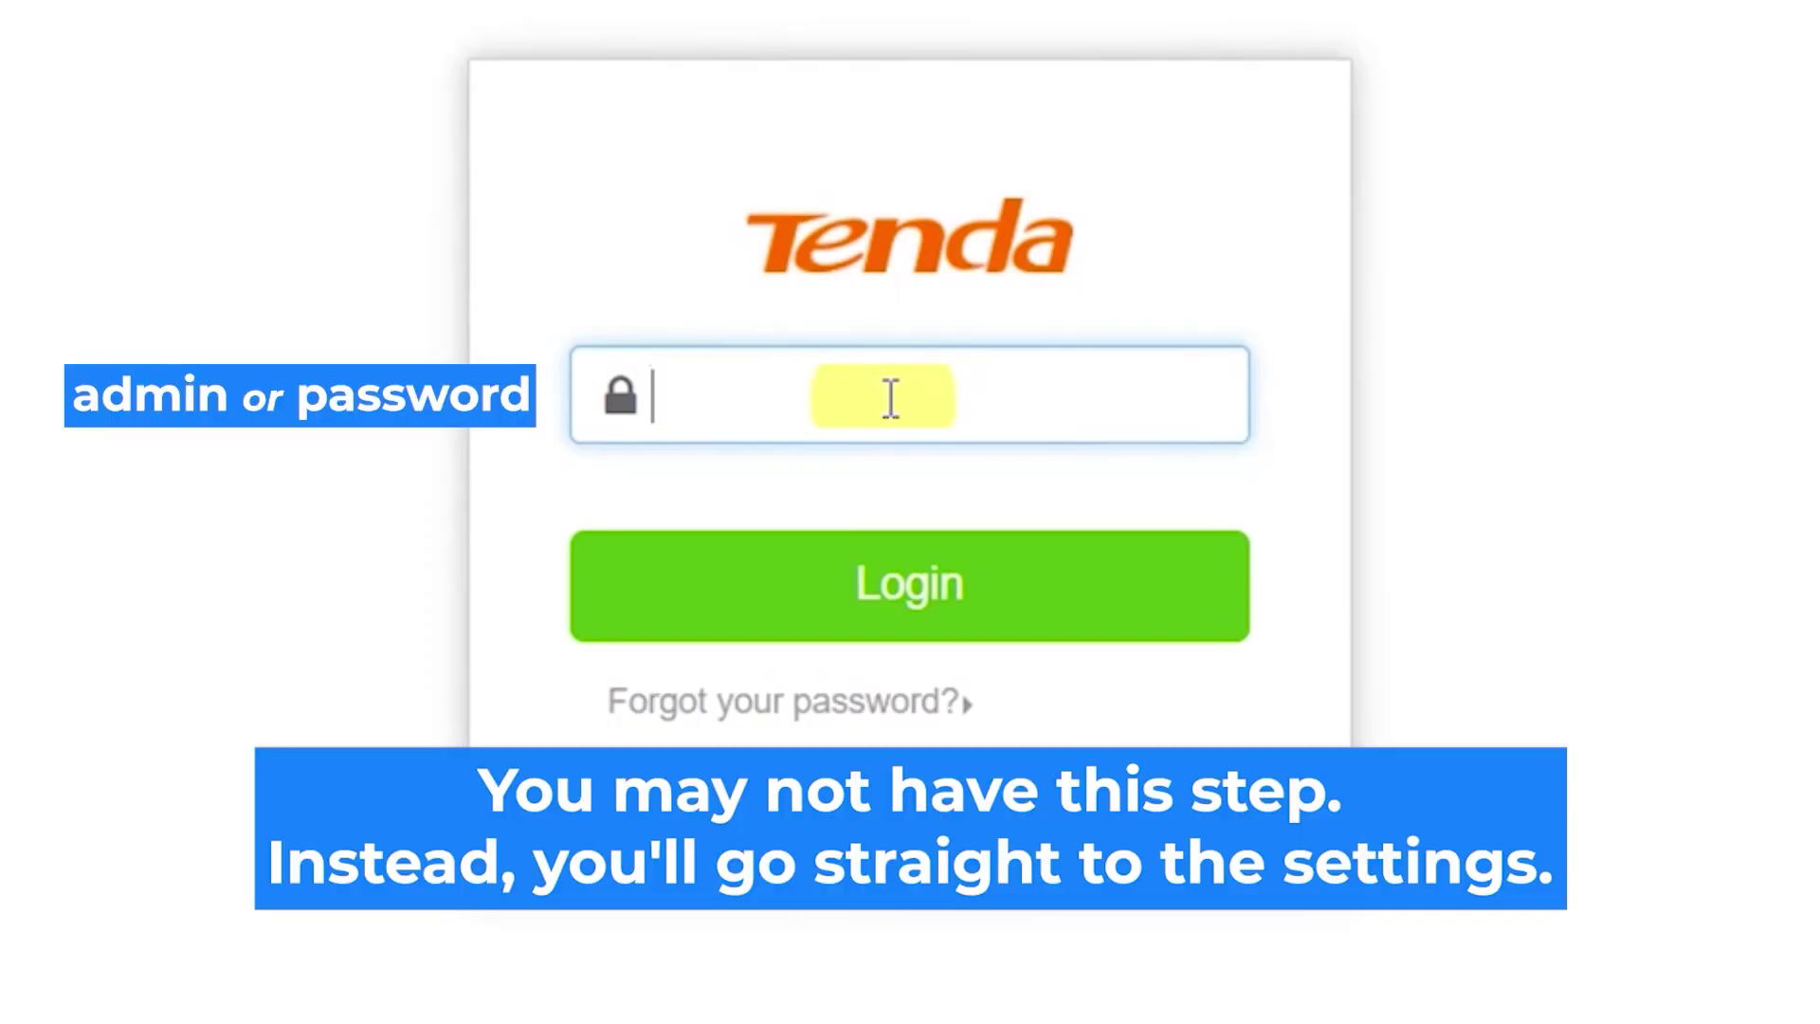
text(ad)
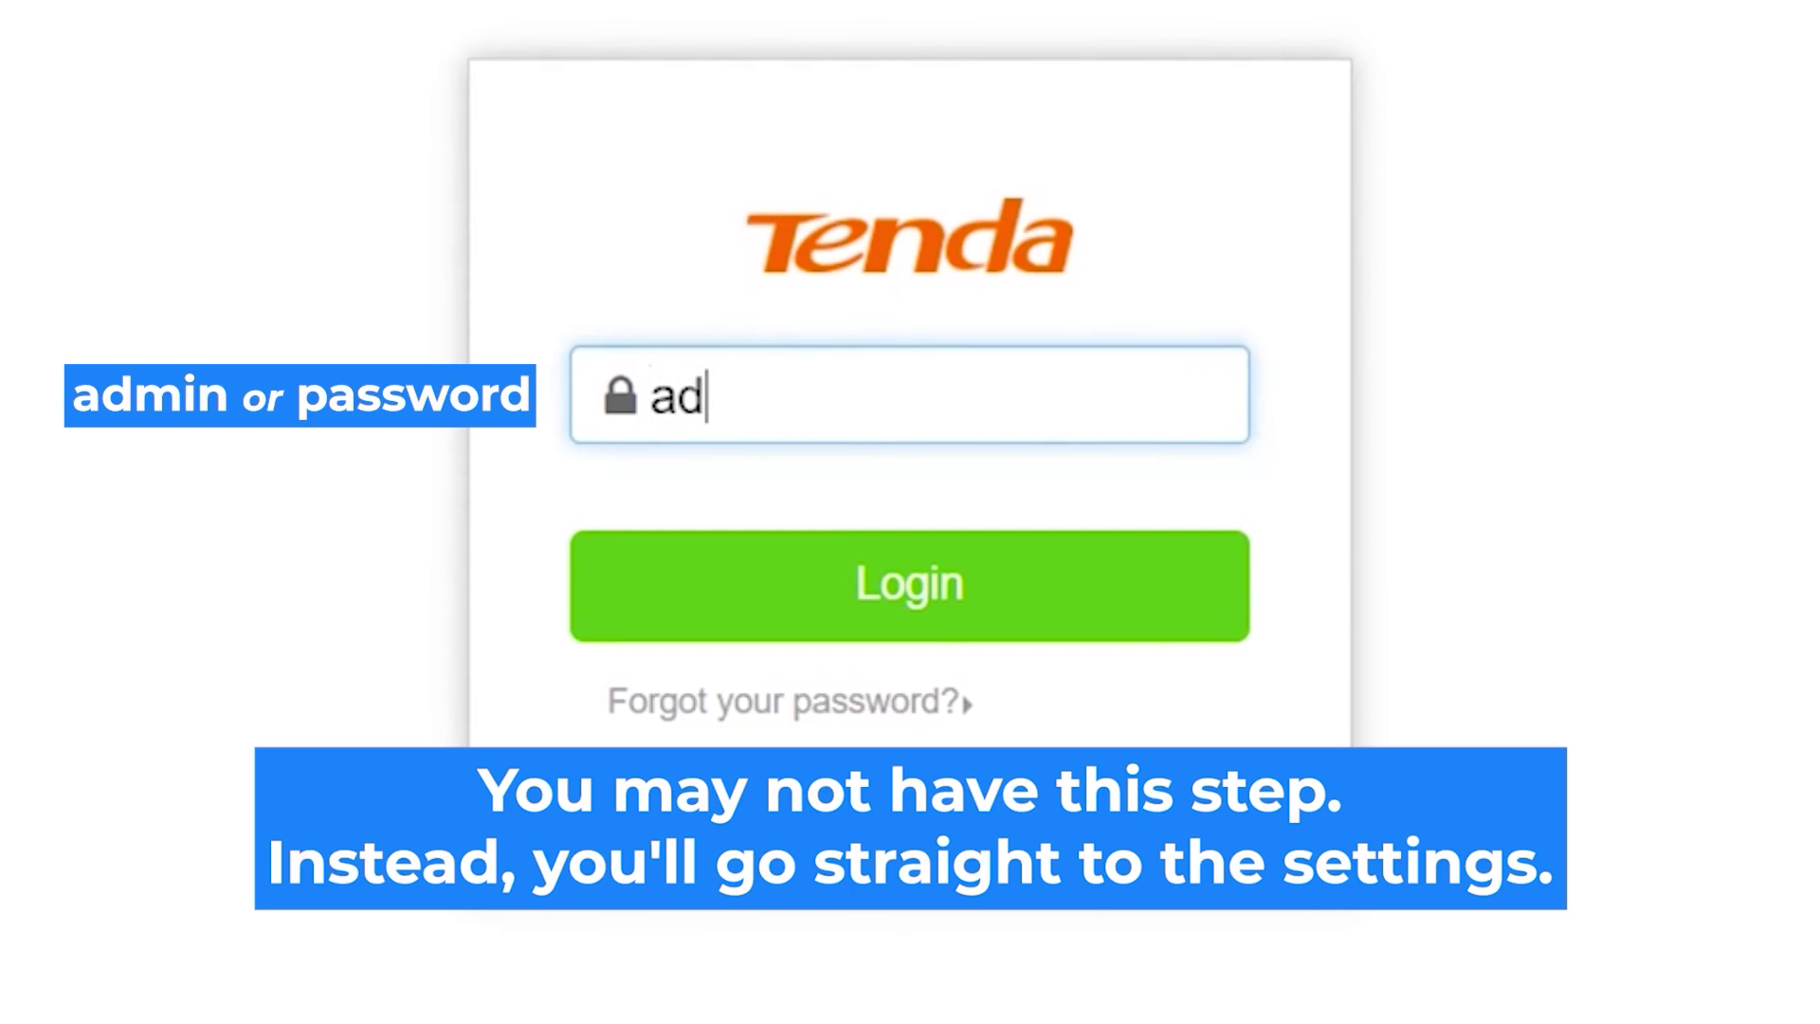
text(min)
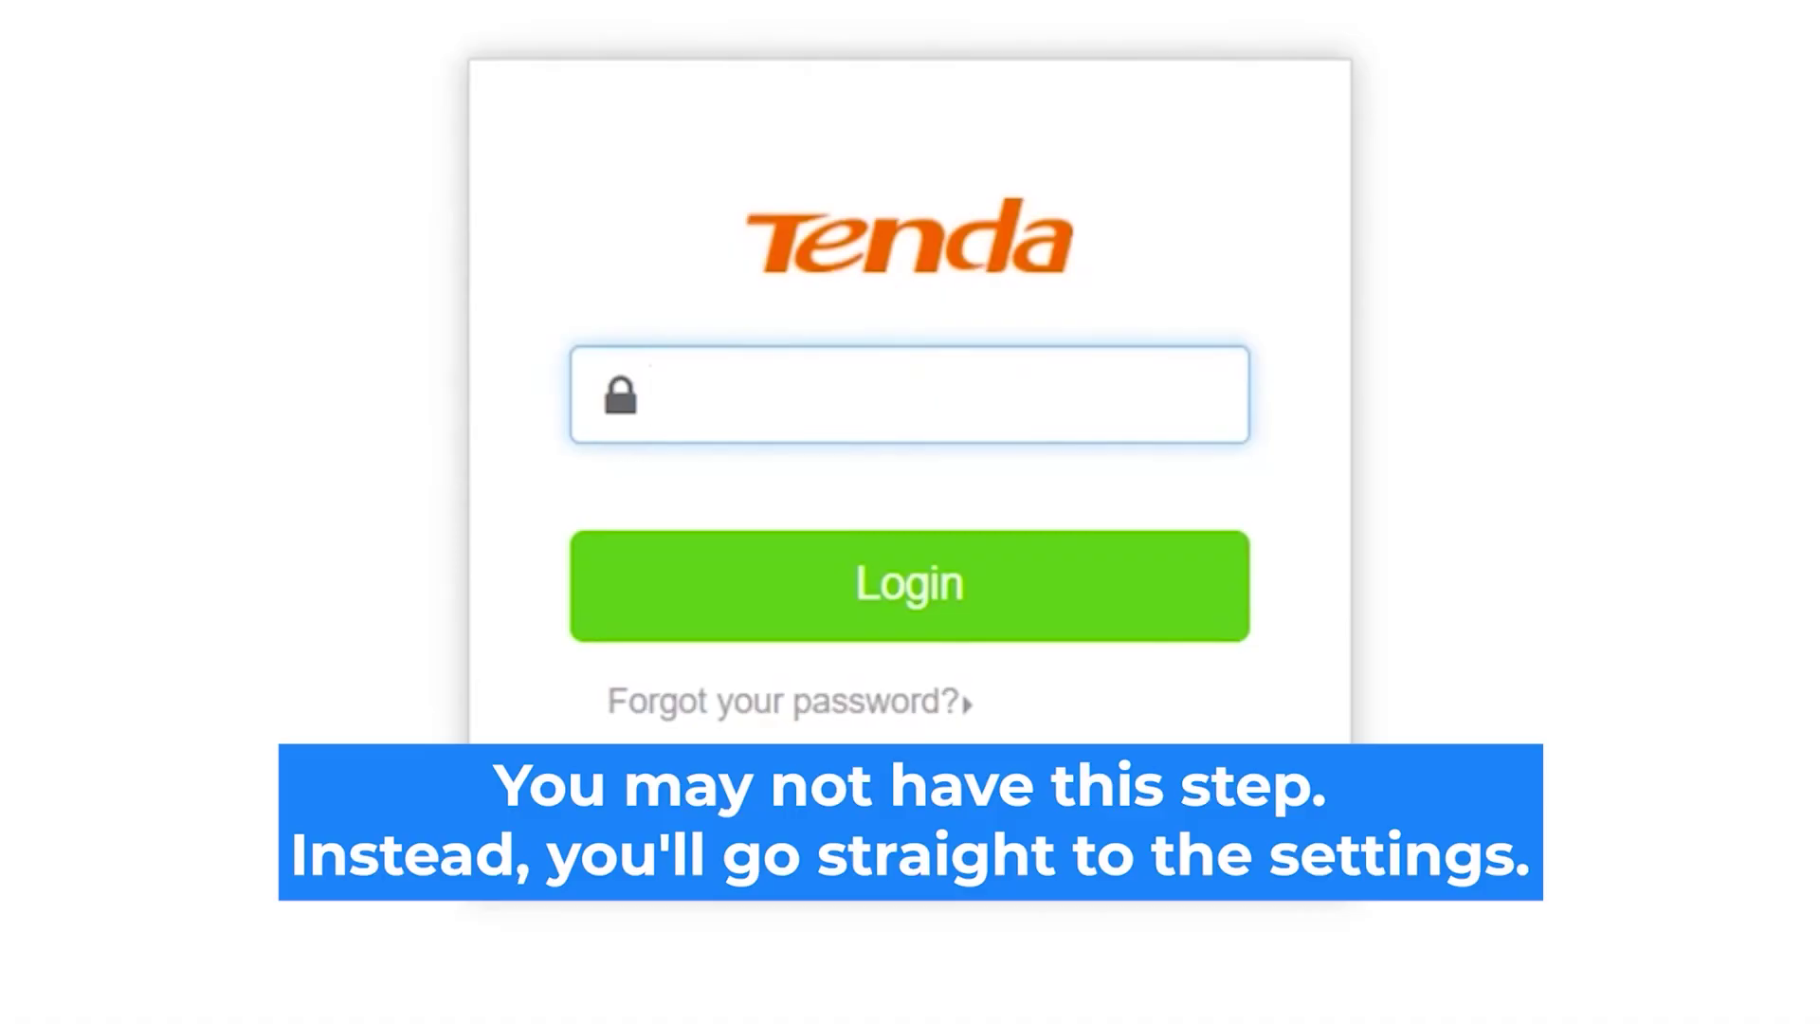
text(admin)
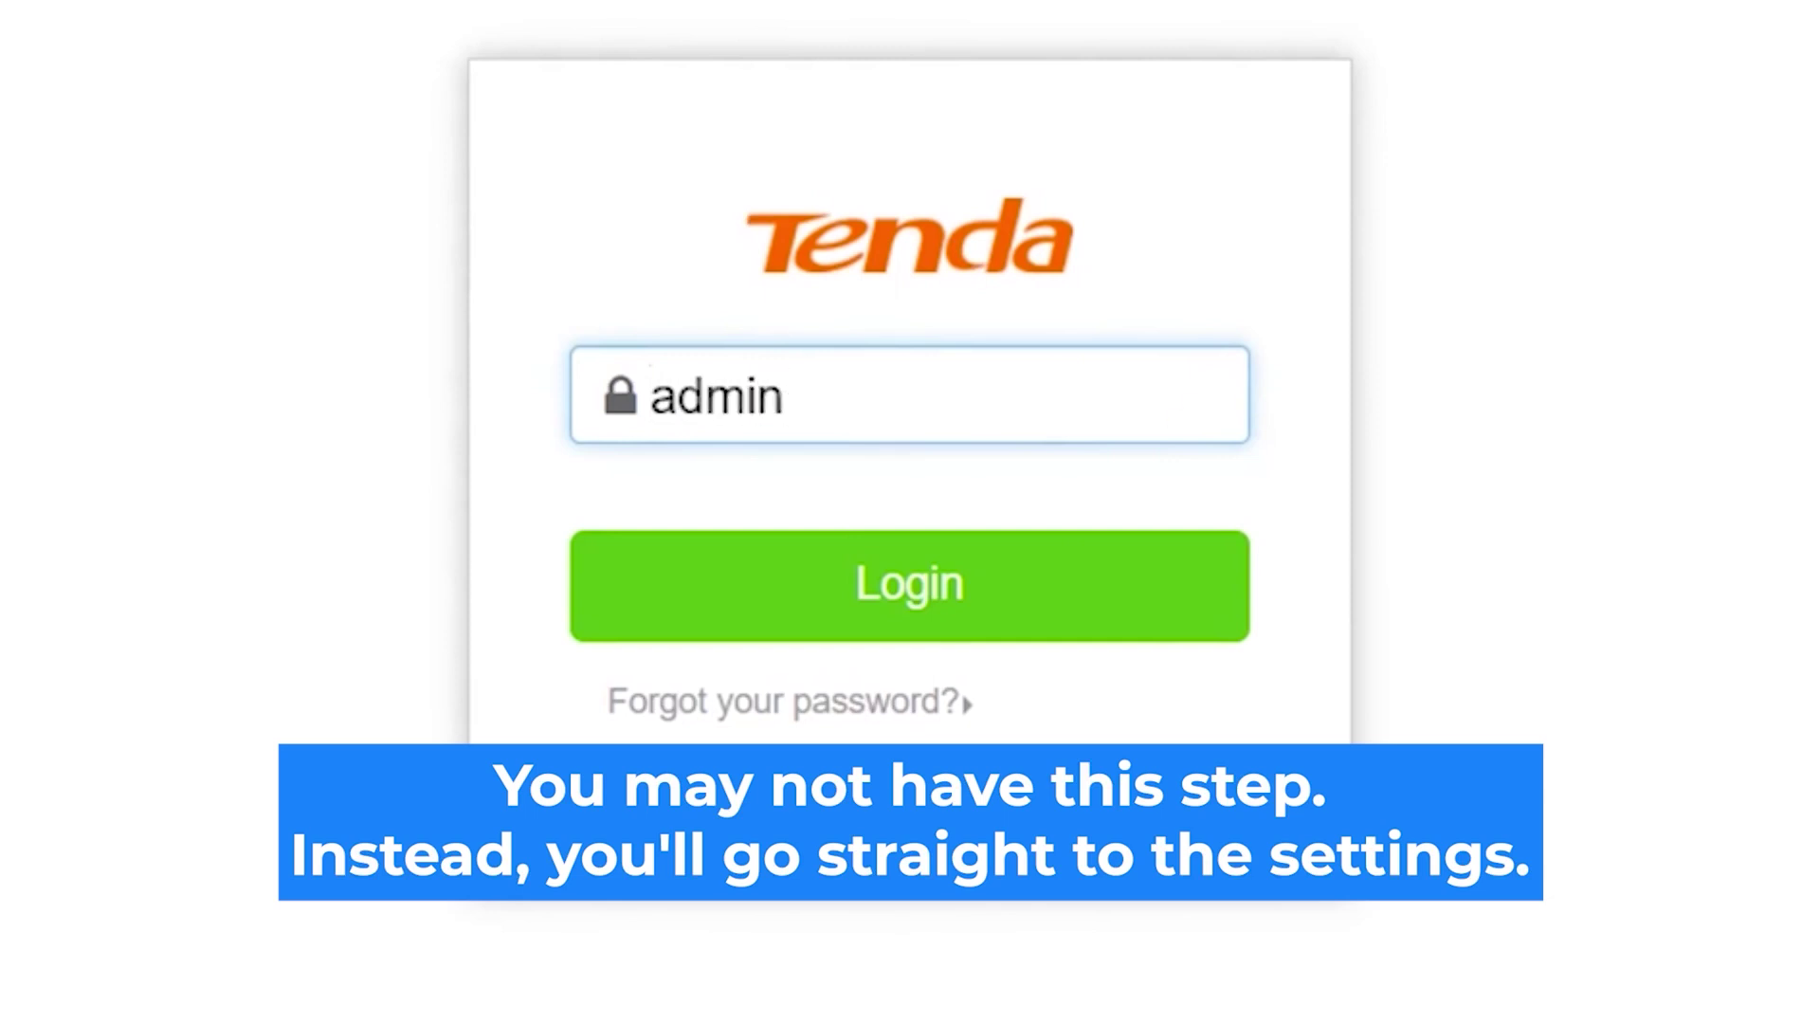
click(976, 592)
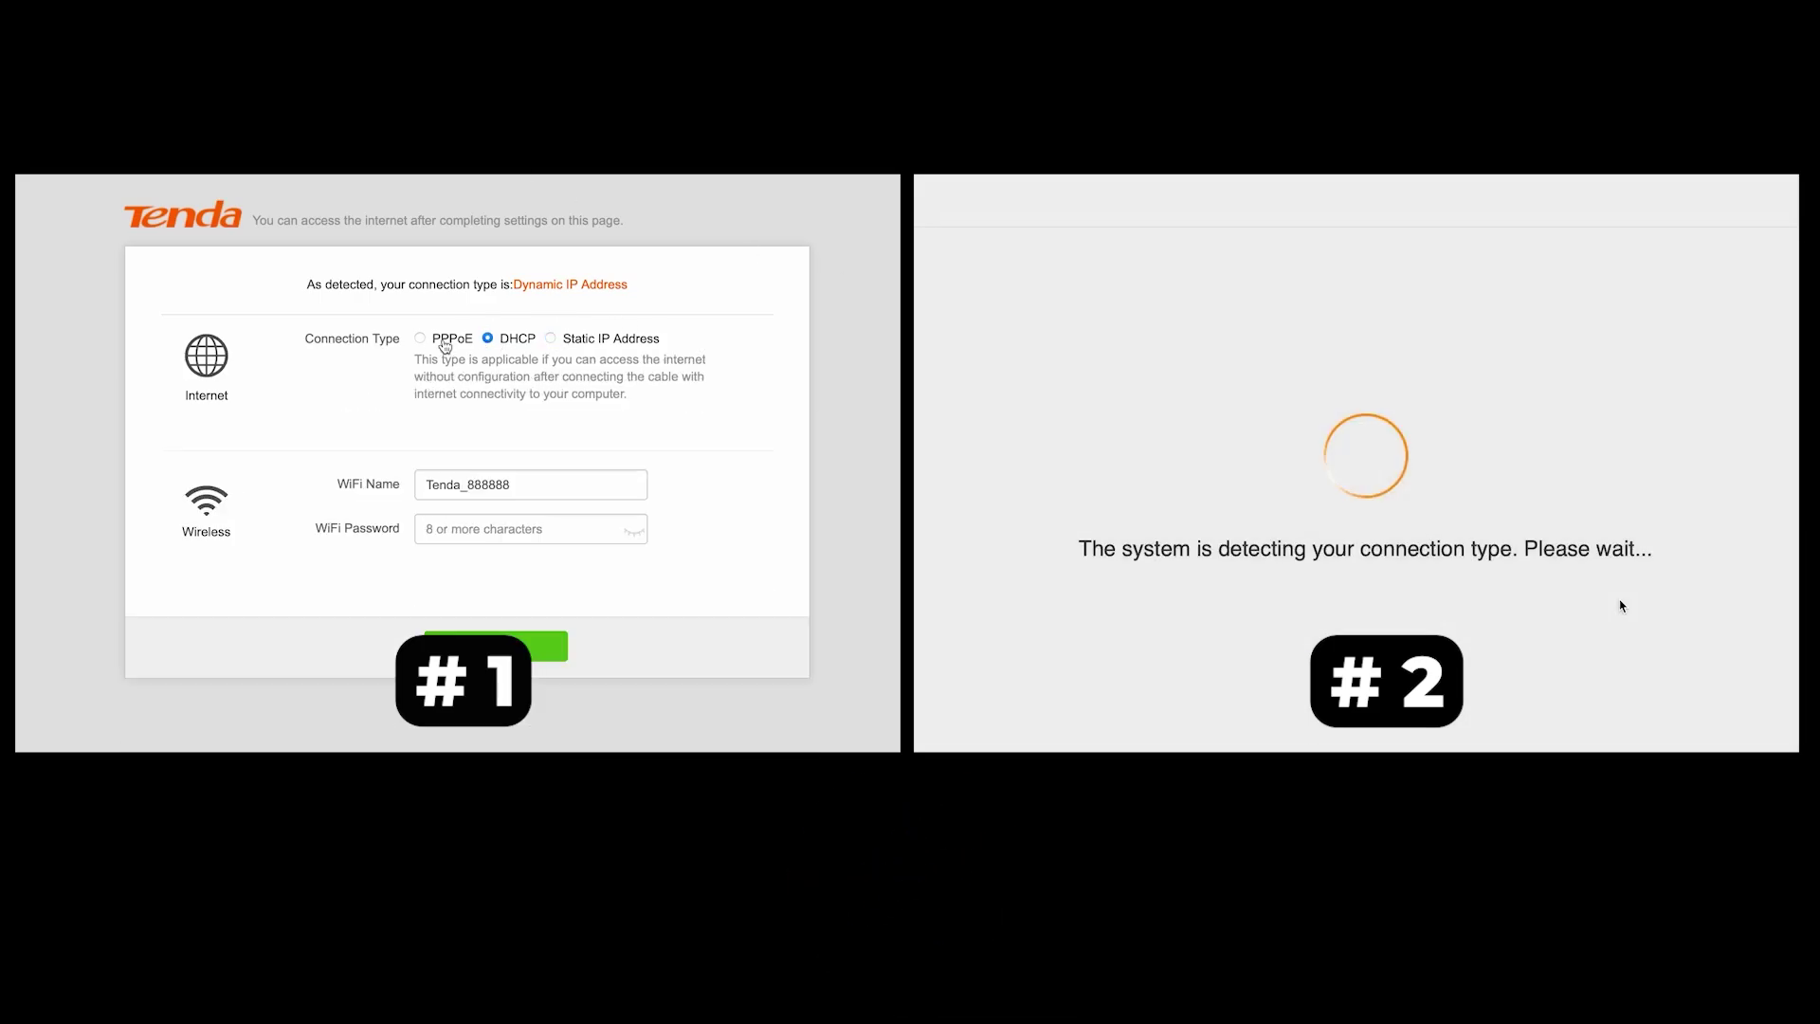
Step: Try the PPPoE and Static IP Address connection types, then settle on DHCP with ISP type Normal
click(422, 340)
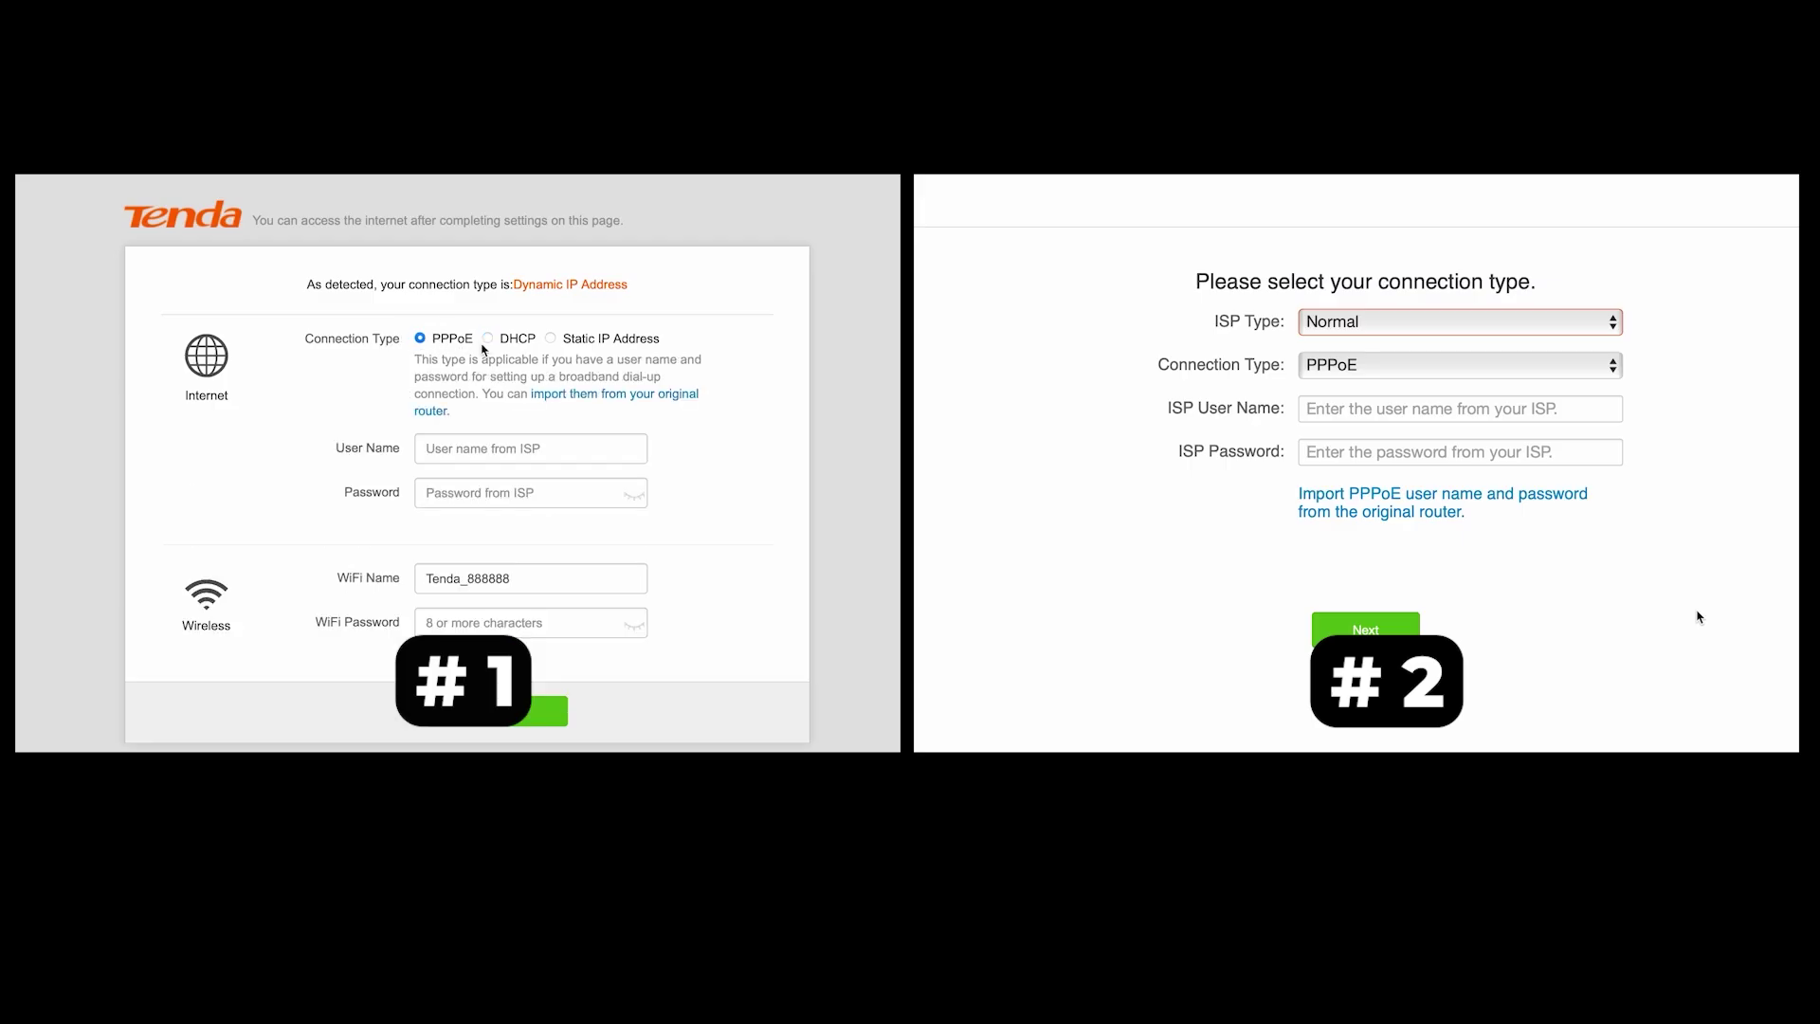
click(1576, 327)
click(489, 340)
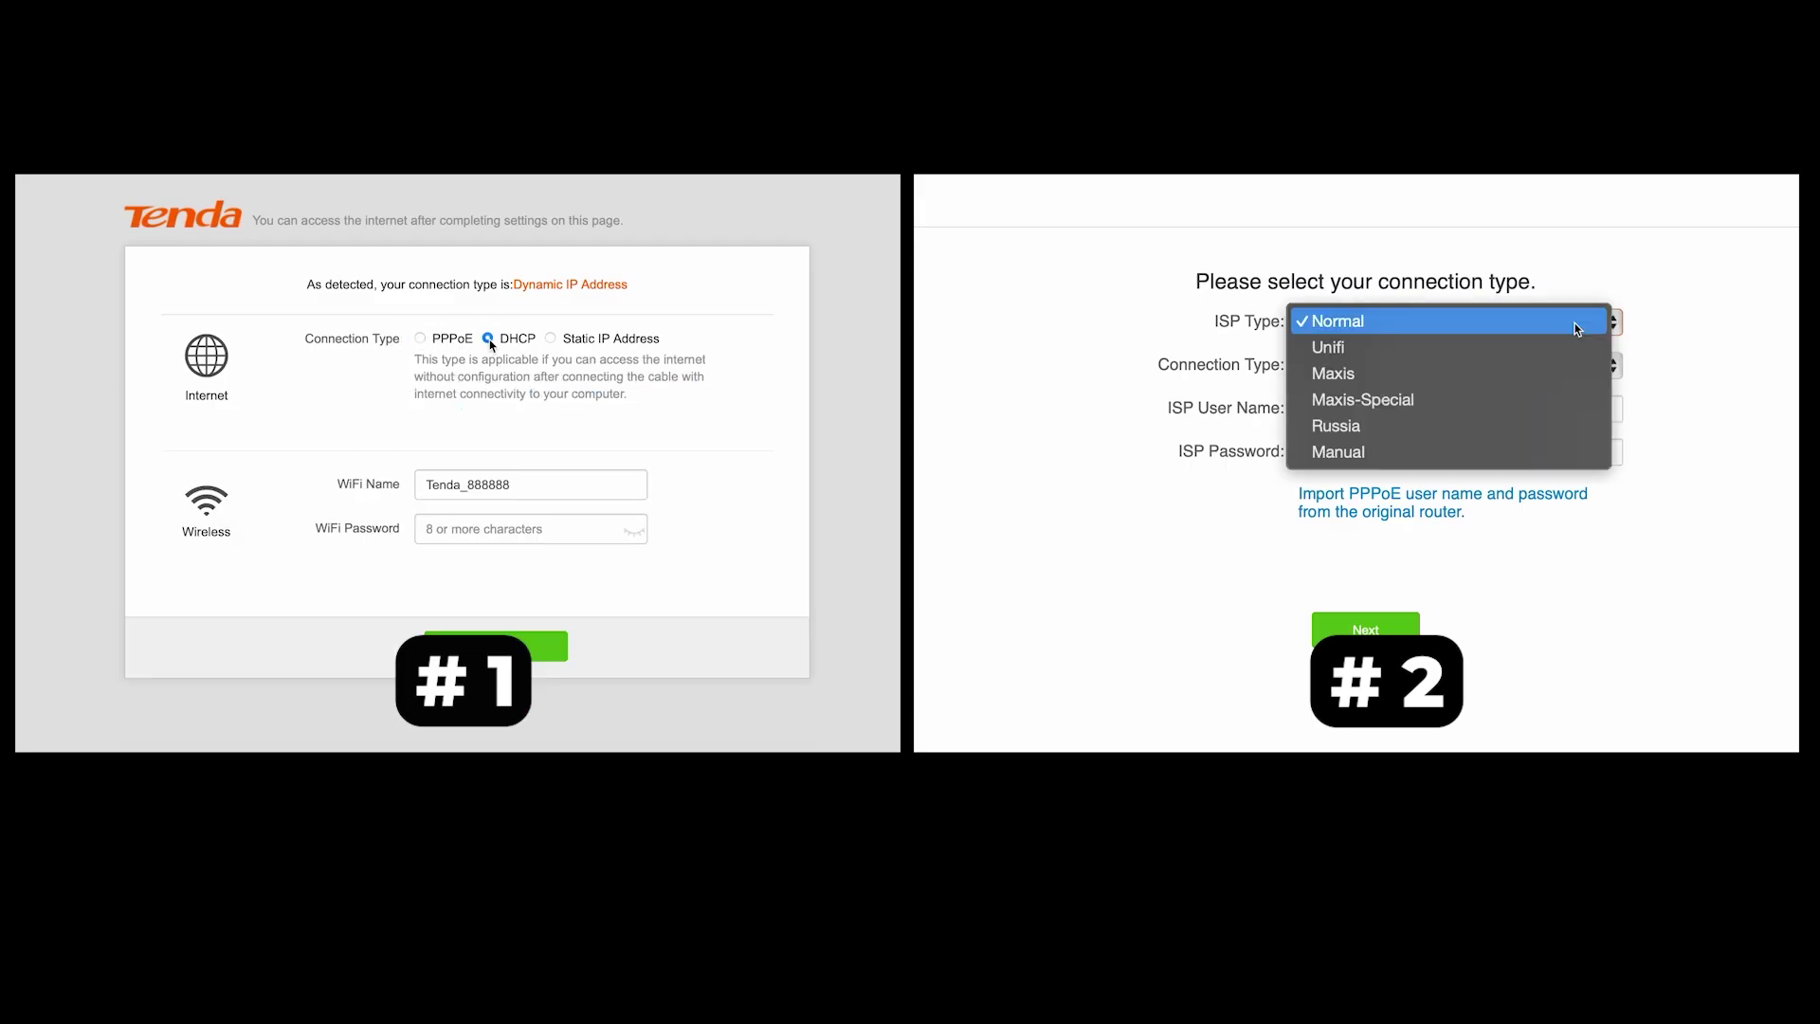
click(567, 529)
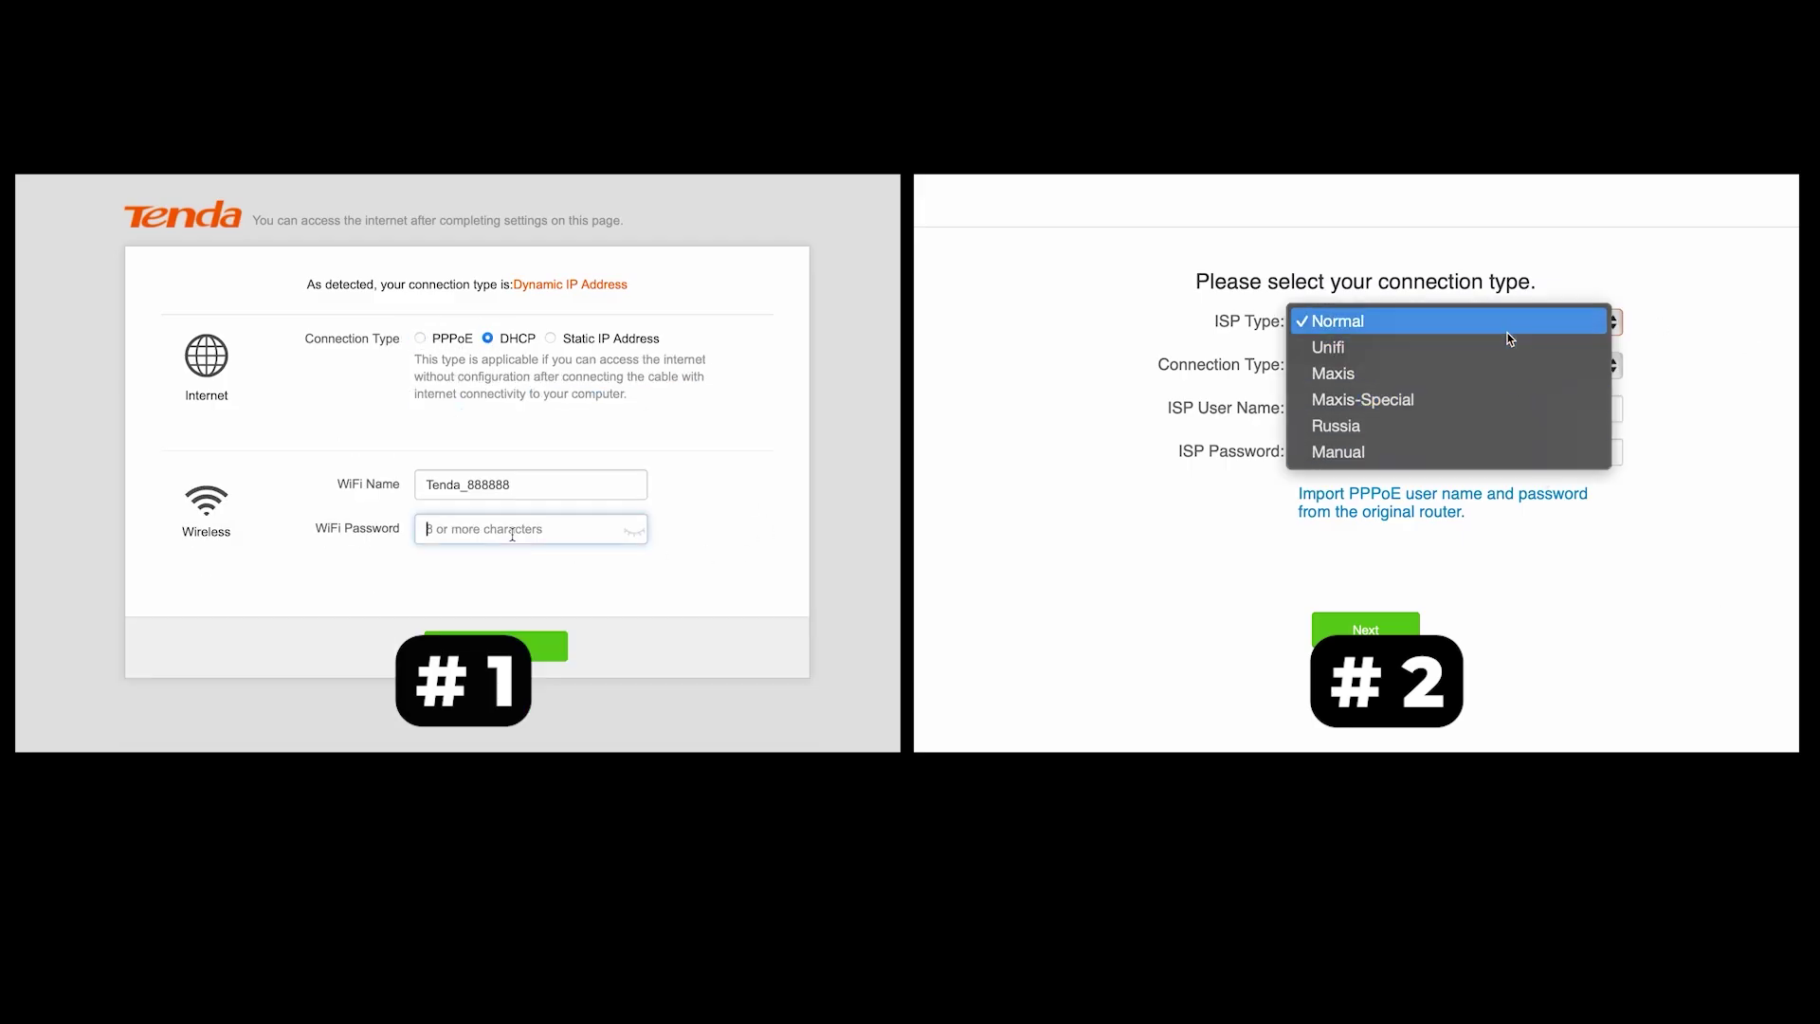
click(1505, 329)
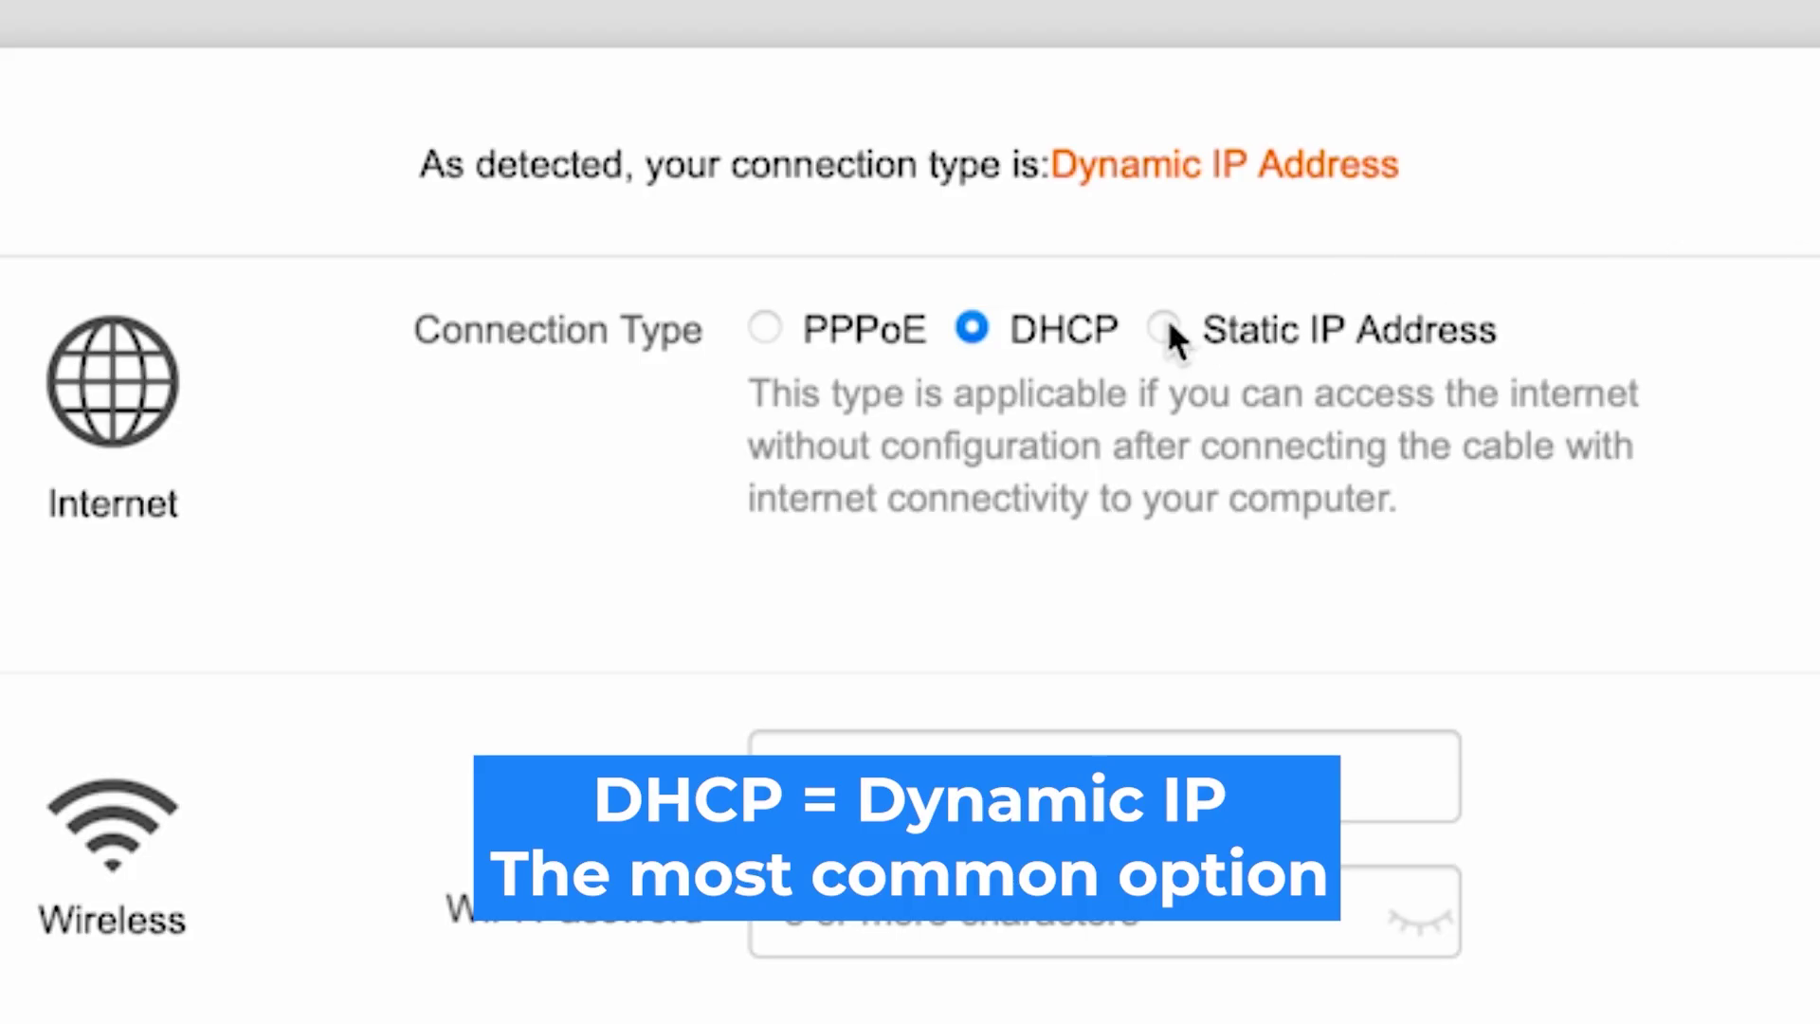
click(1166, 330)
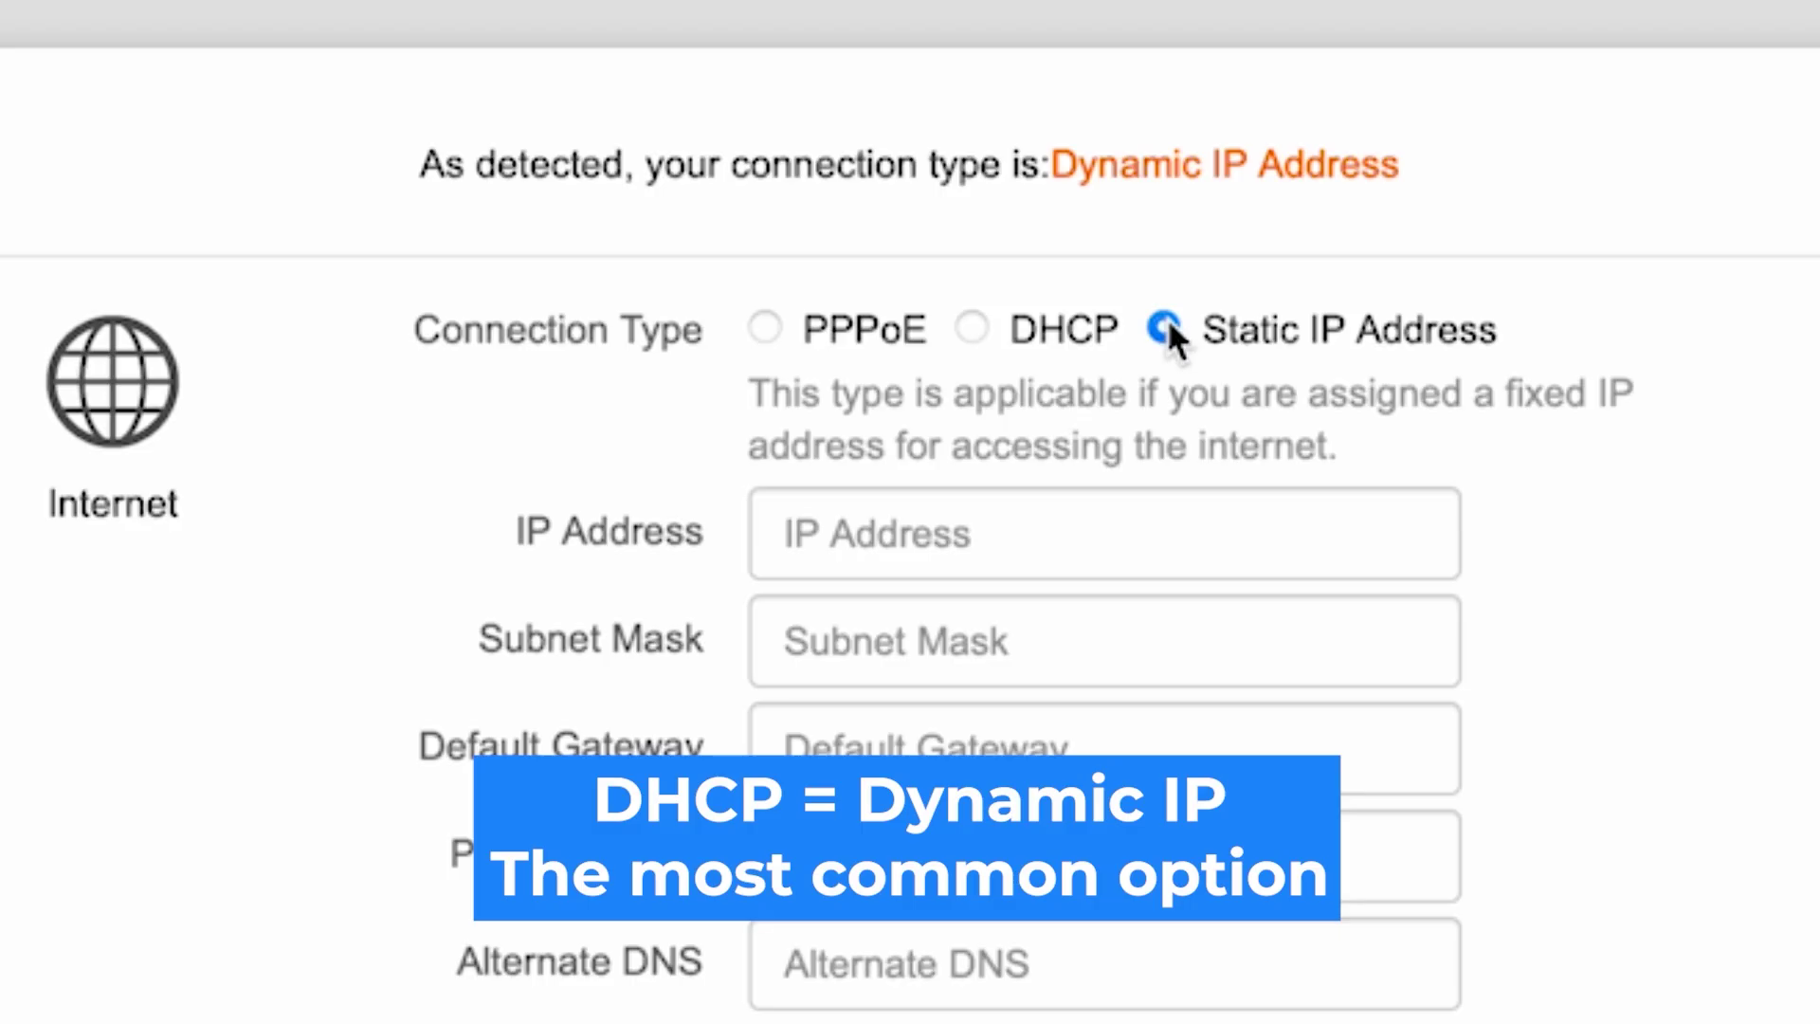
click(971, 328)
click(765, 329)
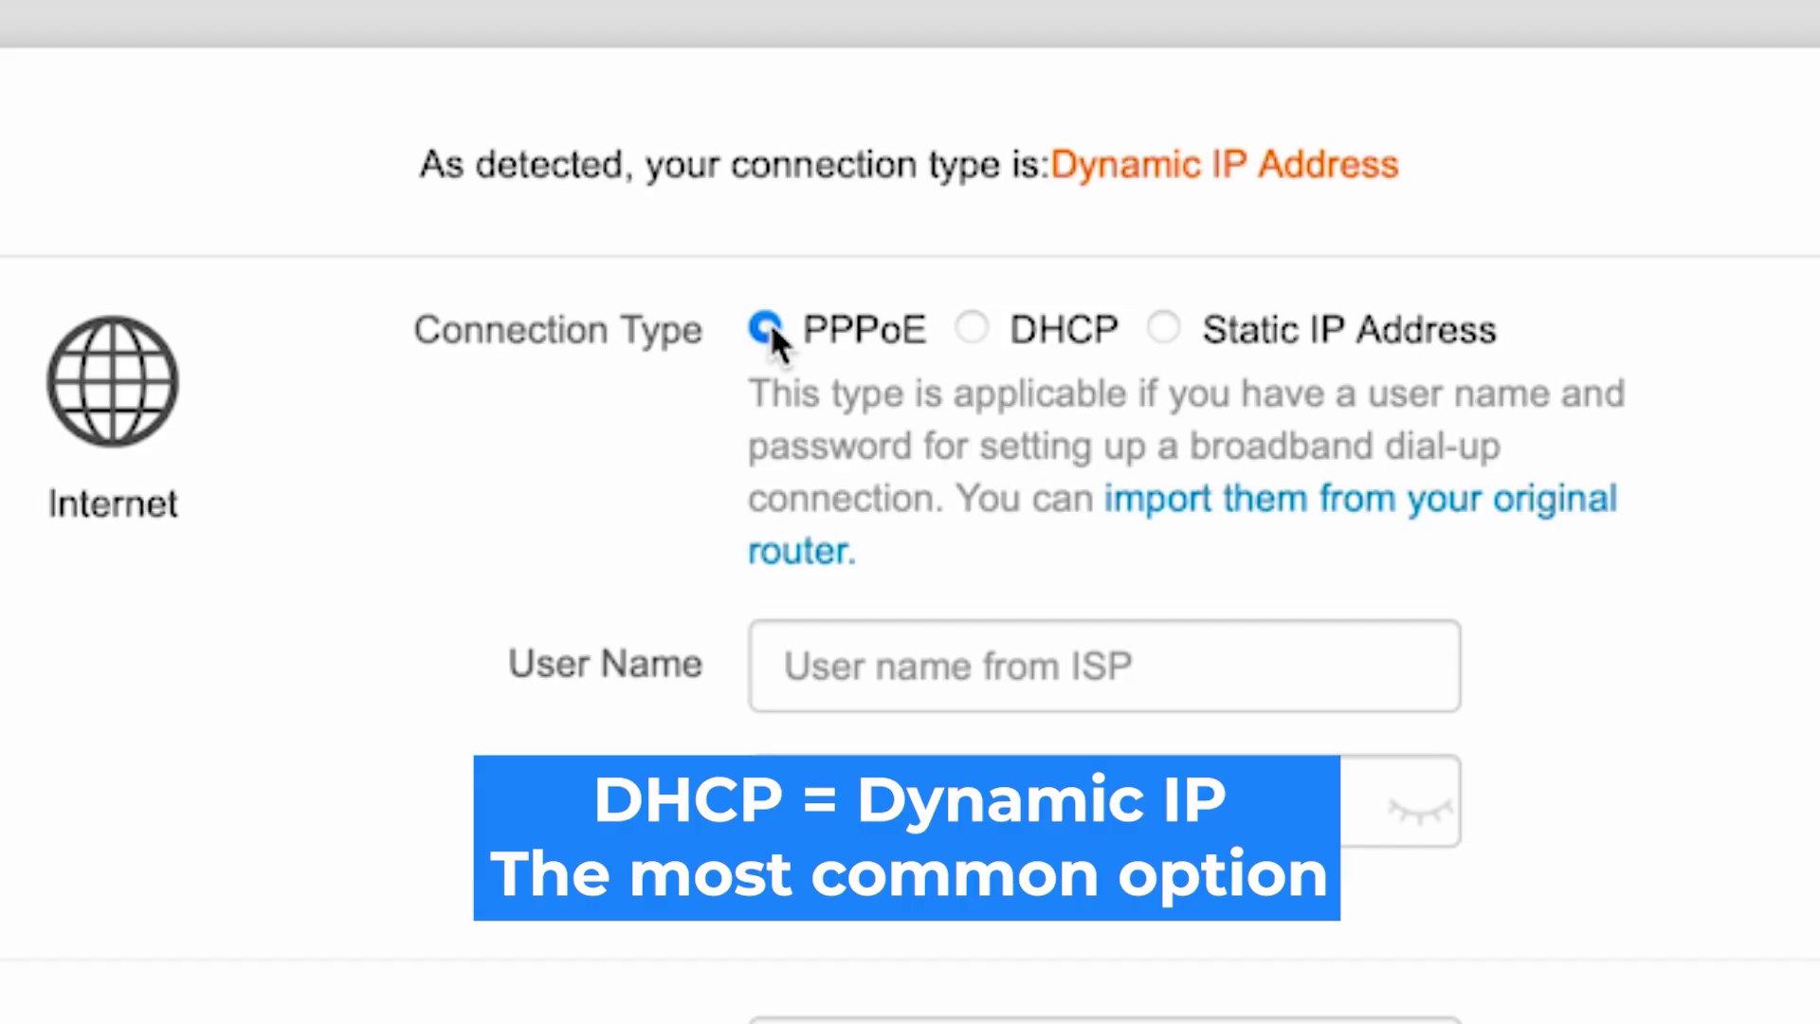
click(976, 332)
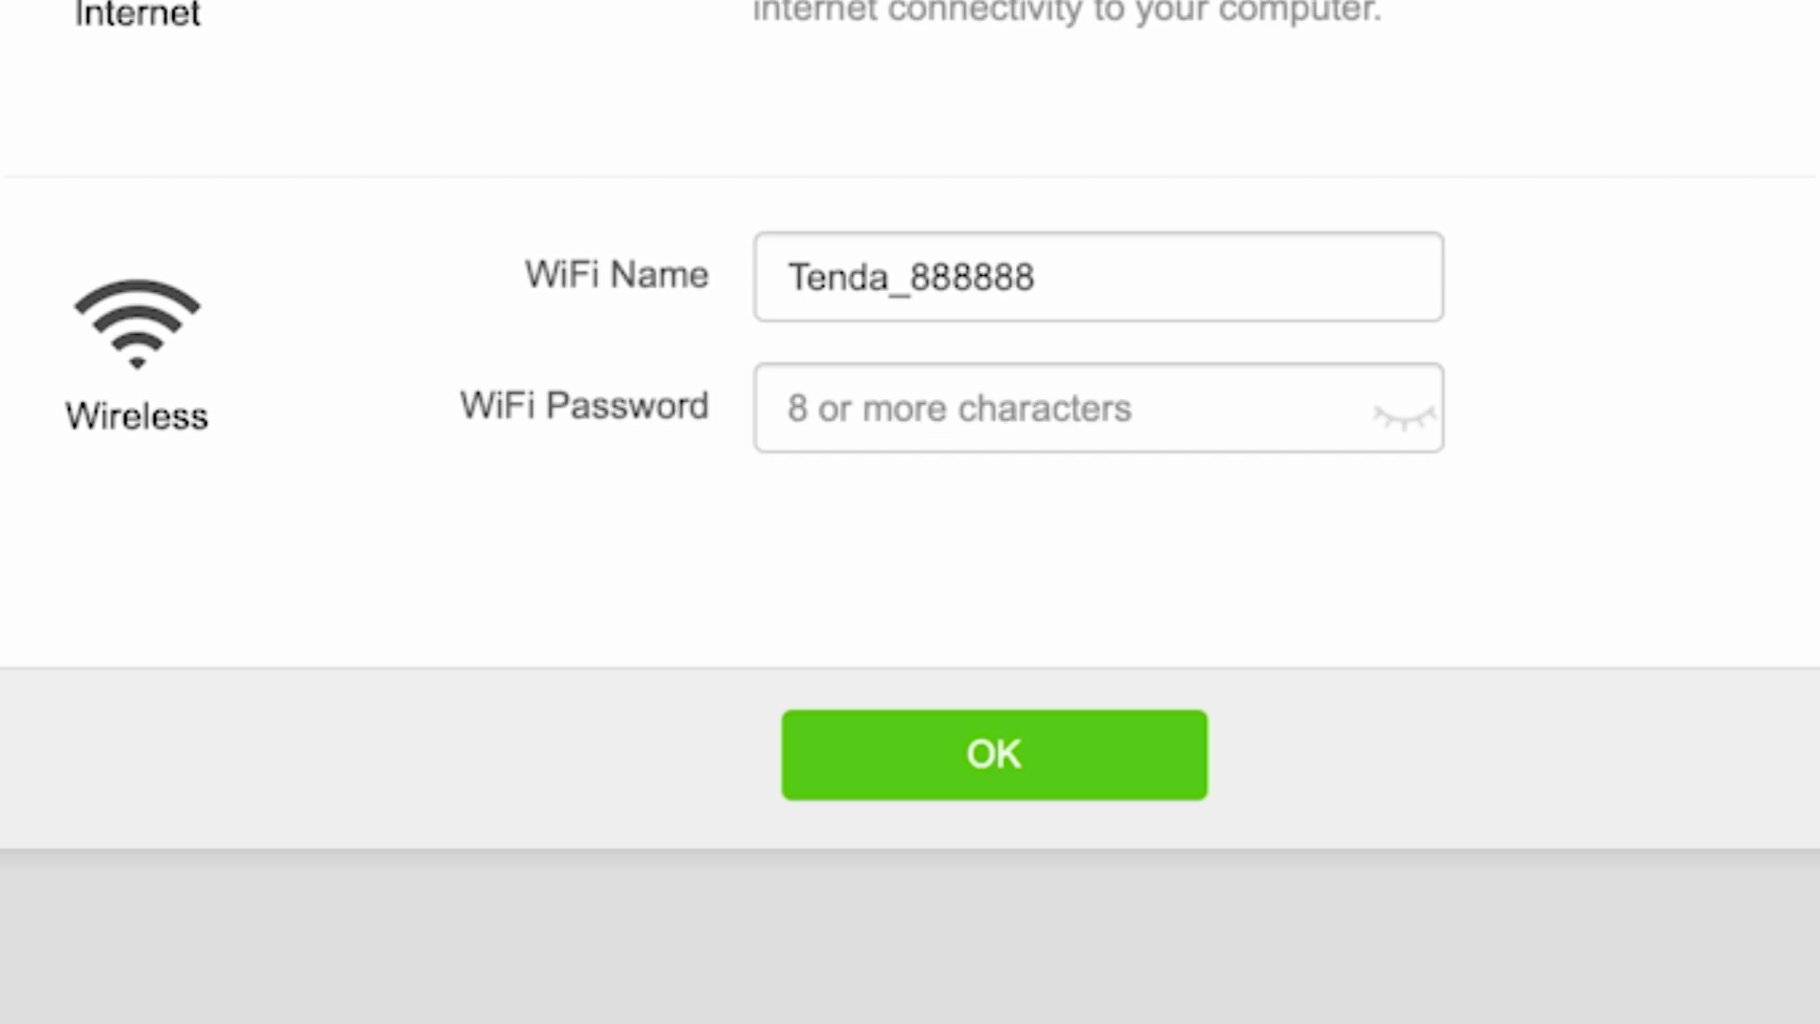
Step: Enter a Wi-Fi password of 8+ characters for Tenda_888888 and reveal it as plain text
click(1044, 426)
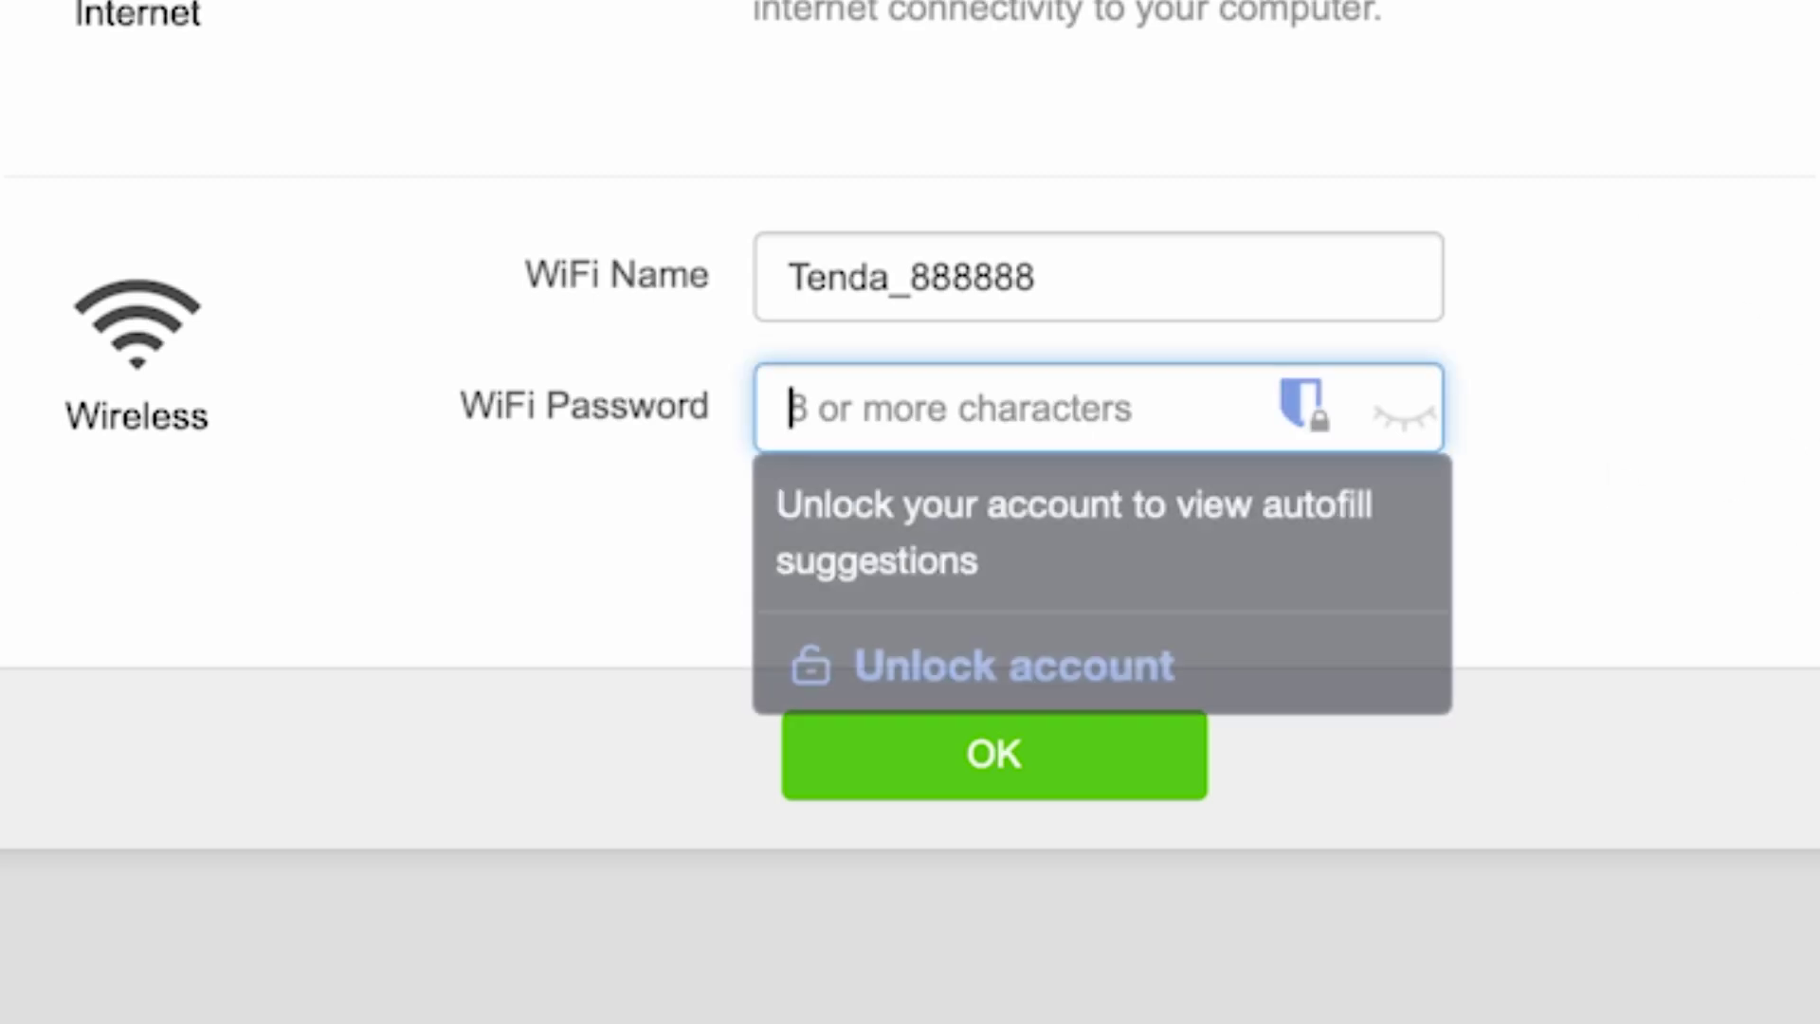
text(**********)
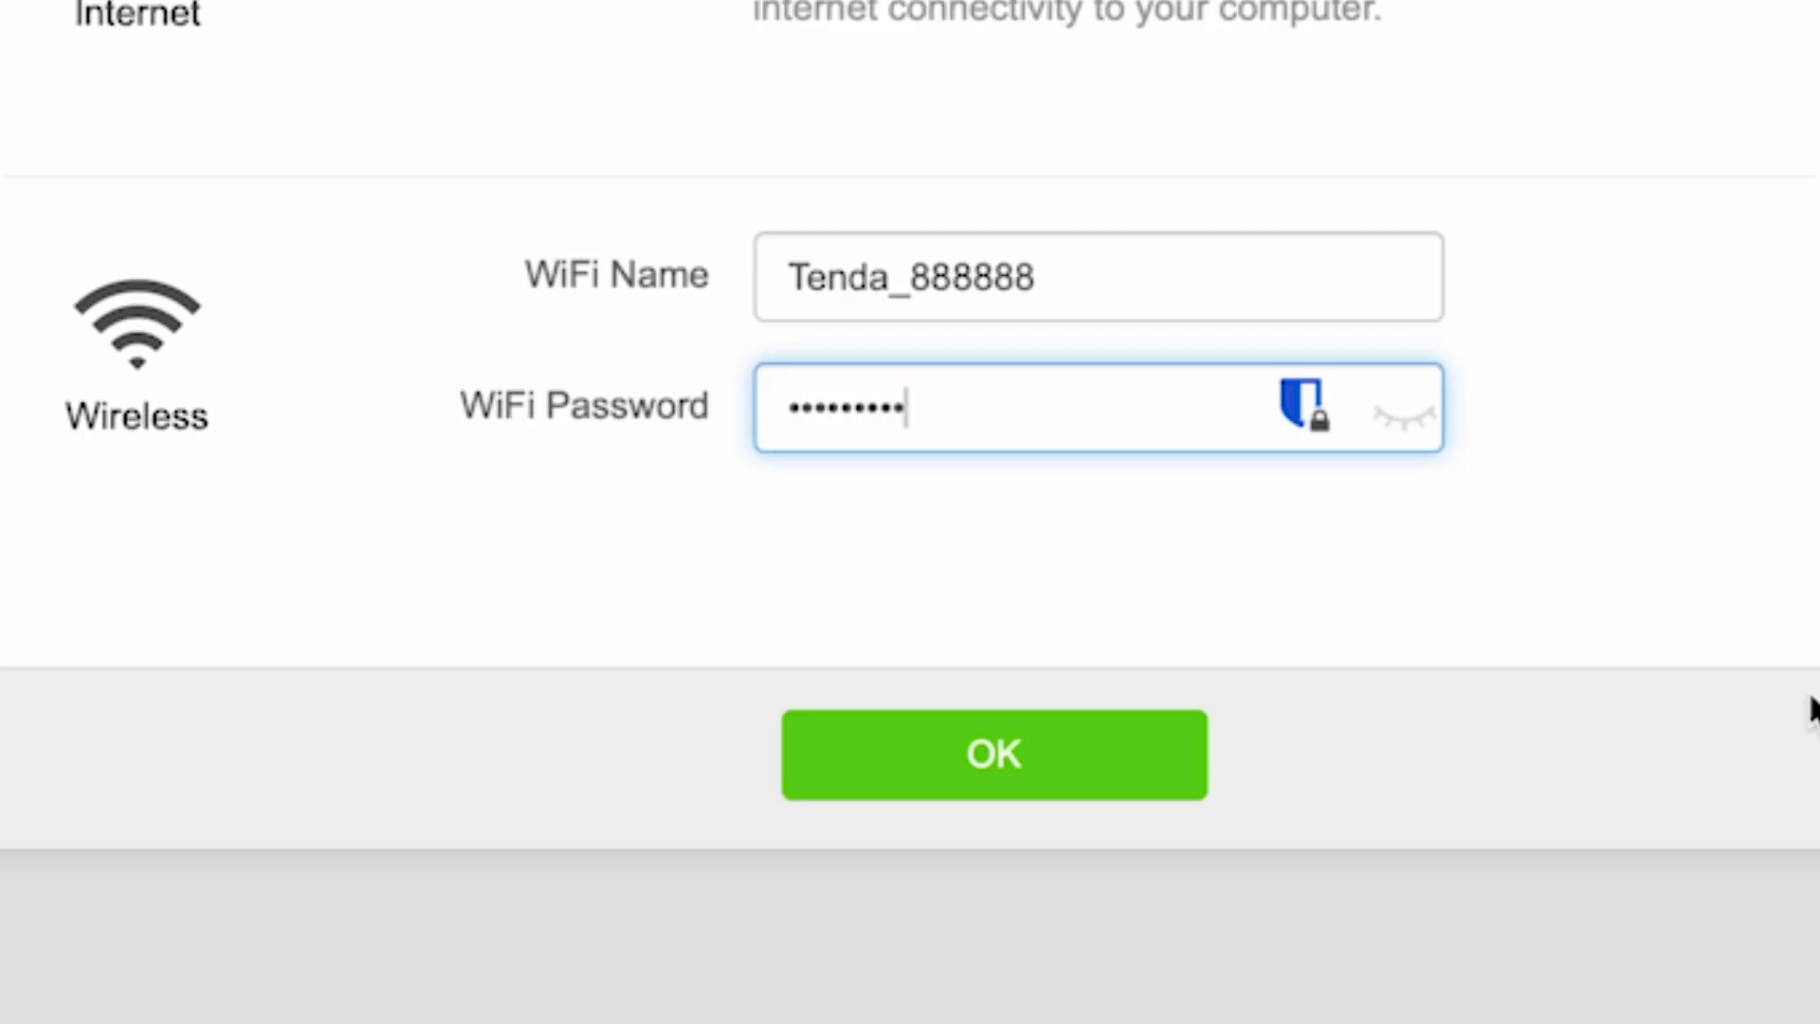
click(1407, 417)
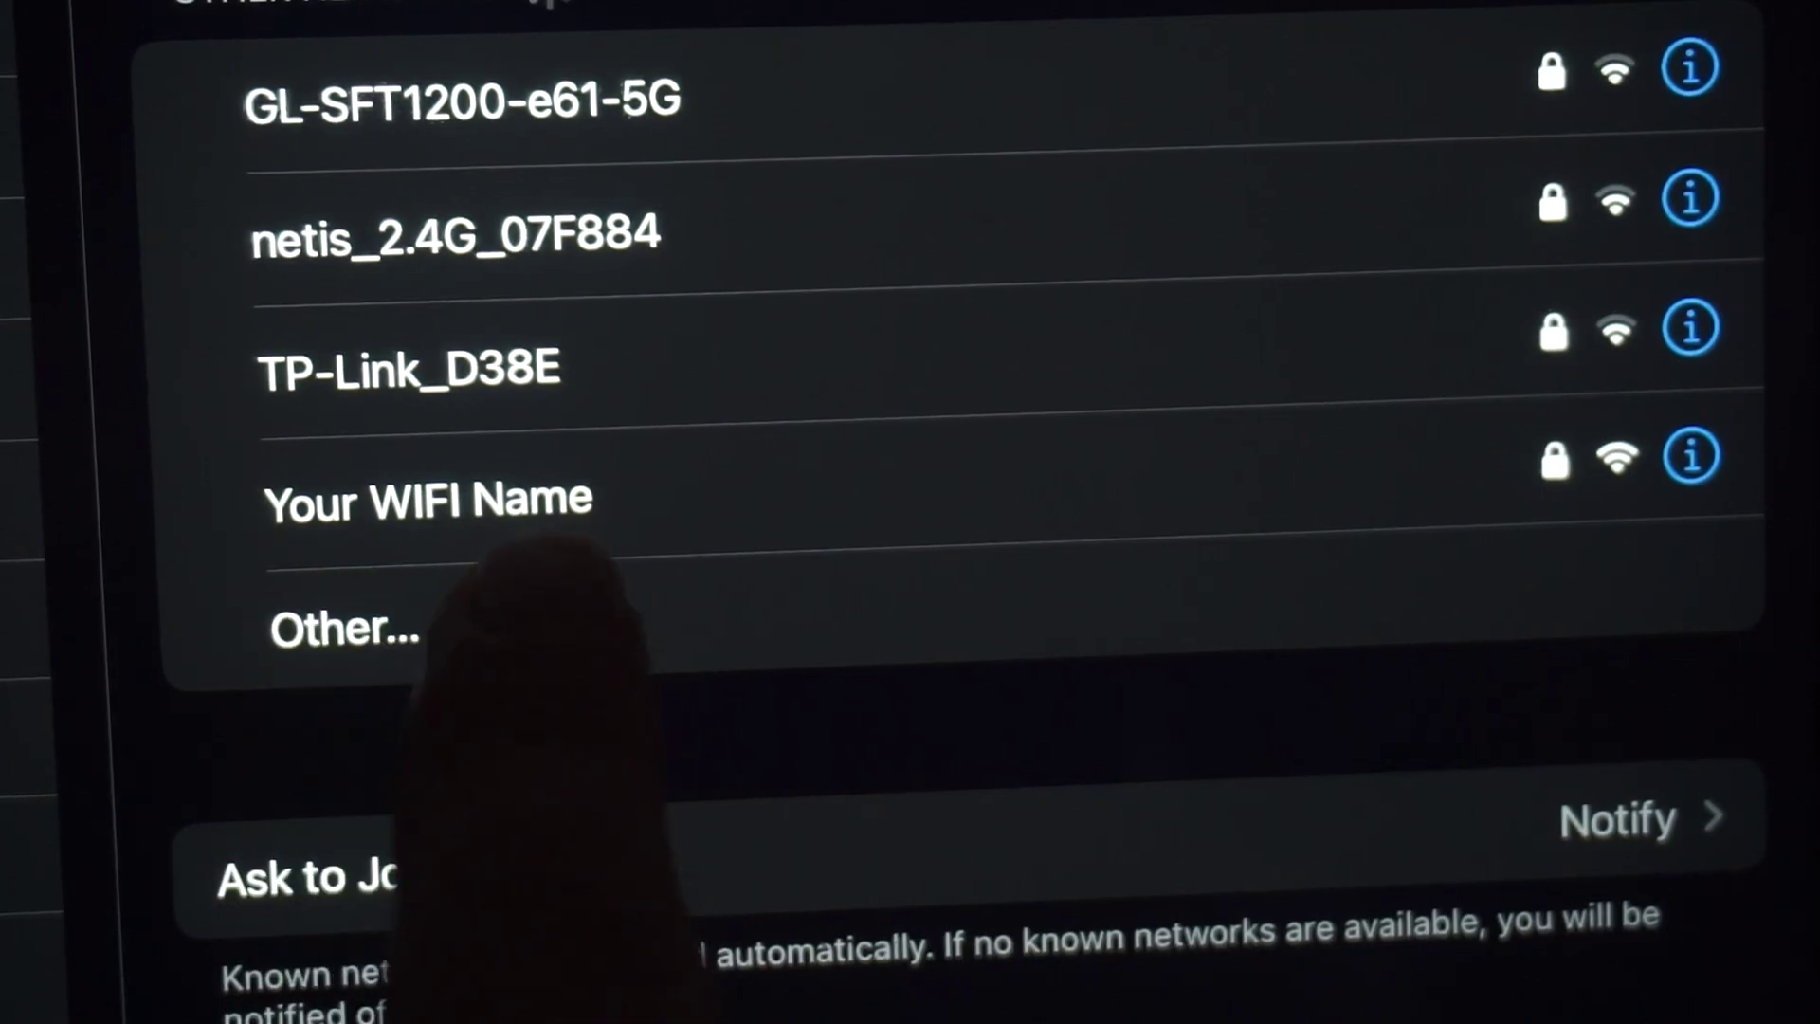
Step: Connect the tablet to the 'Your WIFI Name' network from Settings > Wi-Fi
click(569, 497)
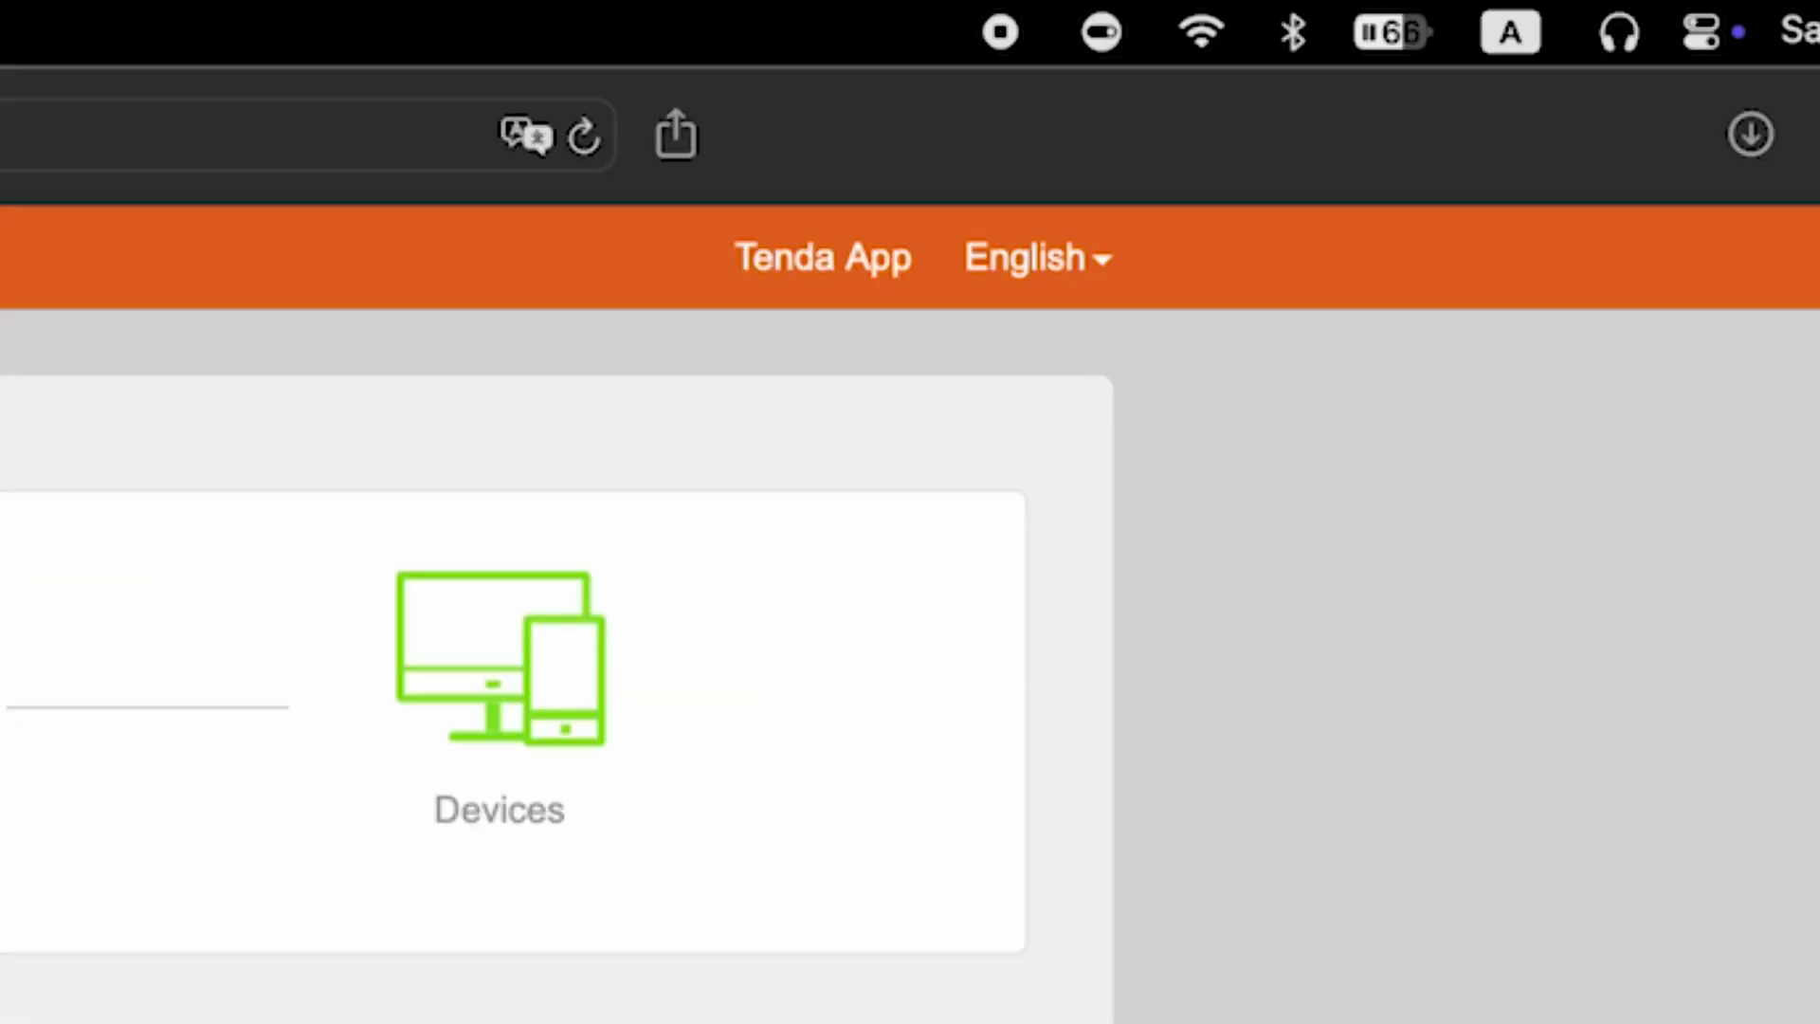
Step: Run Online Upgrade under Administration, confirming V12.01.01.45_multi is the latest firmware
click(1093, 243)
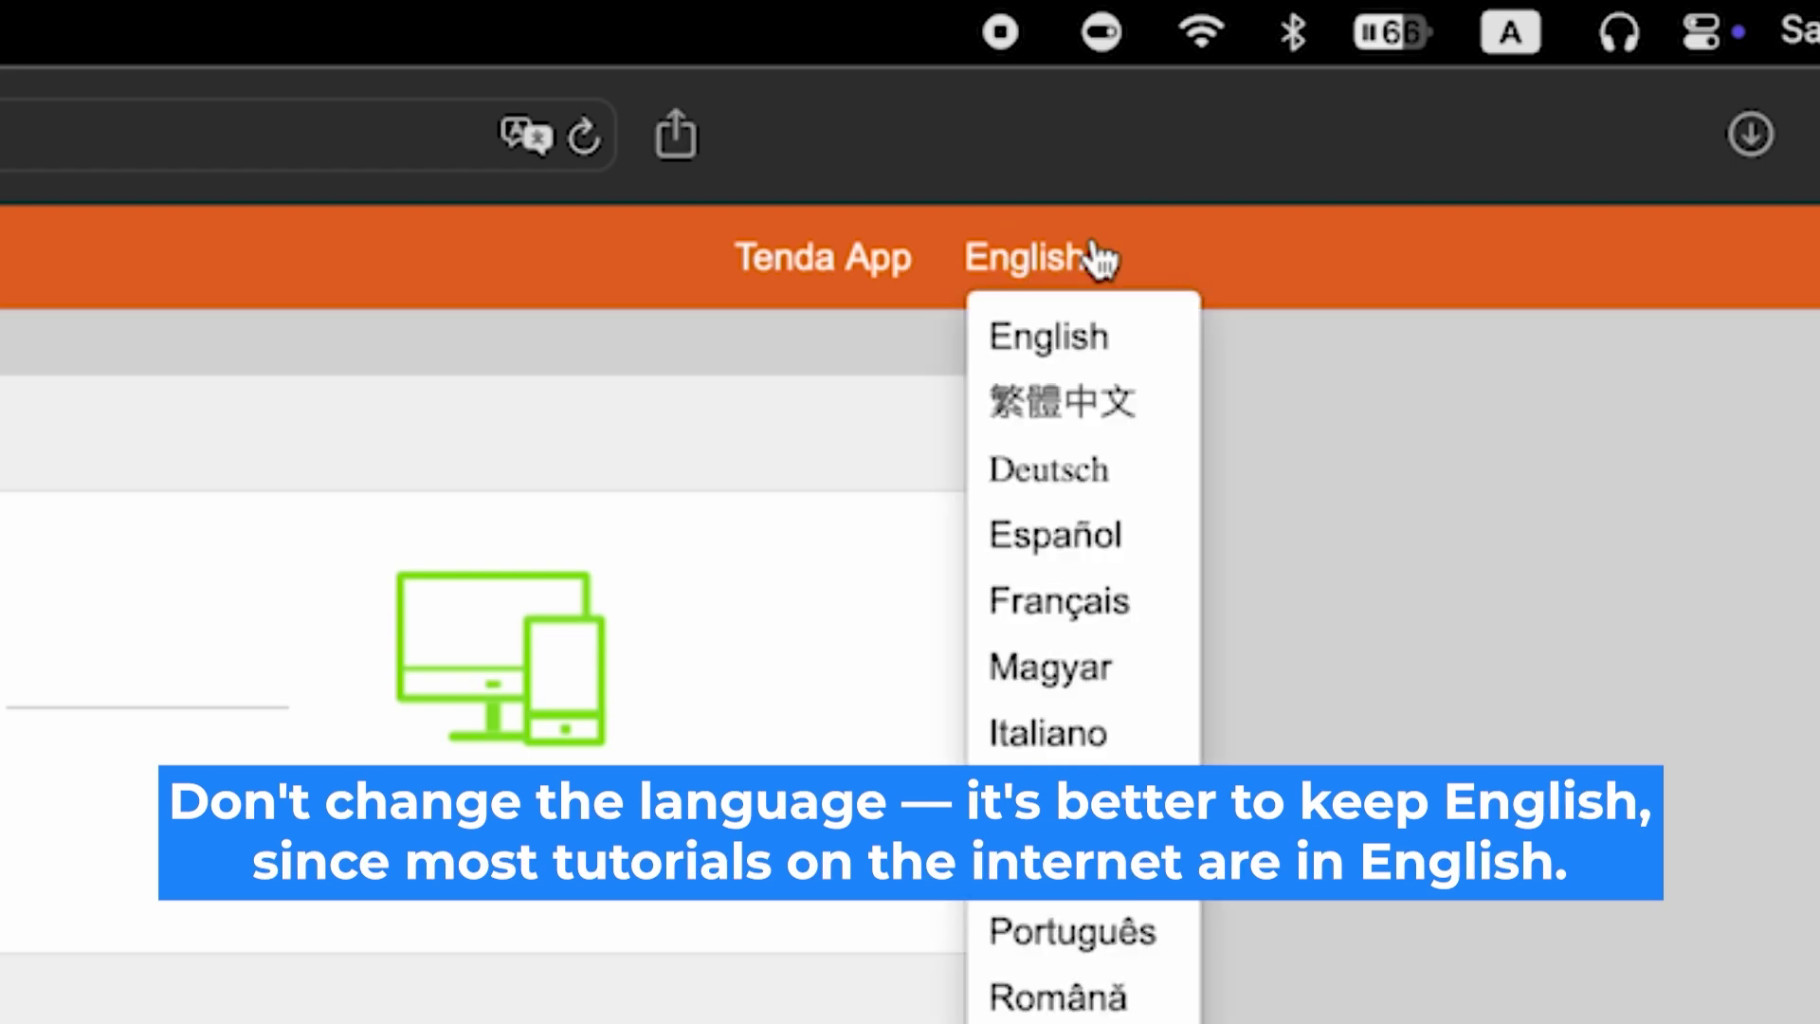
click(1096, 249)
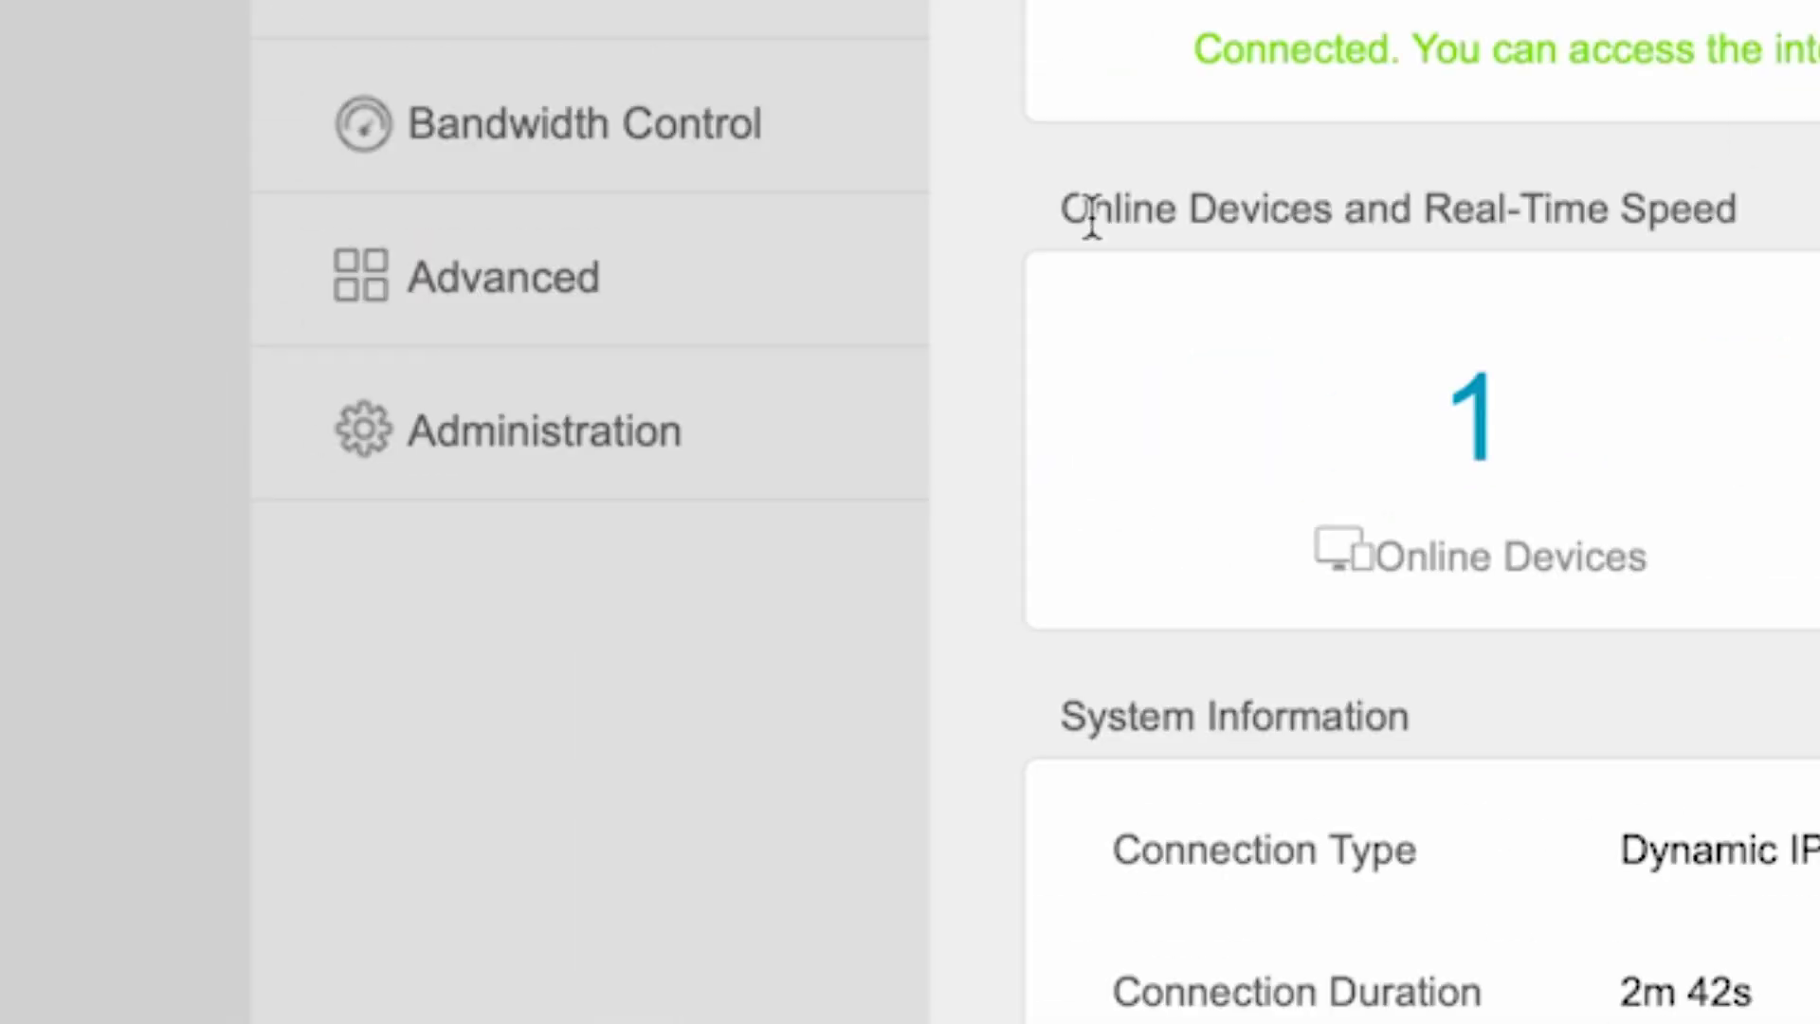
click(441, 422)
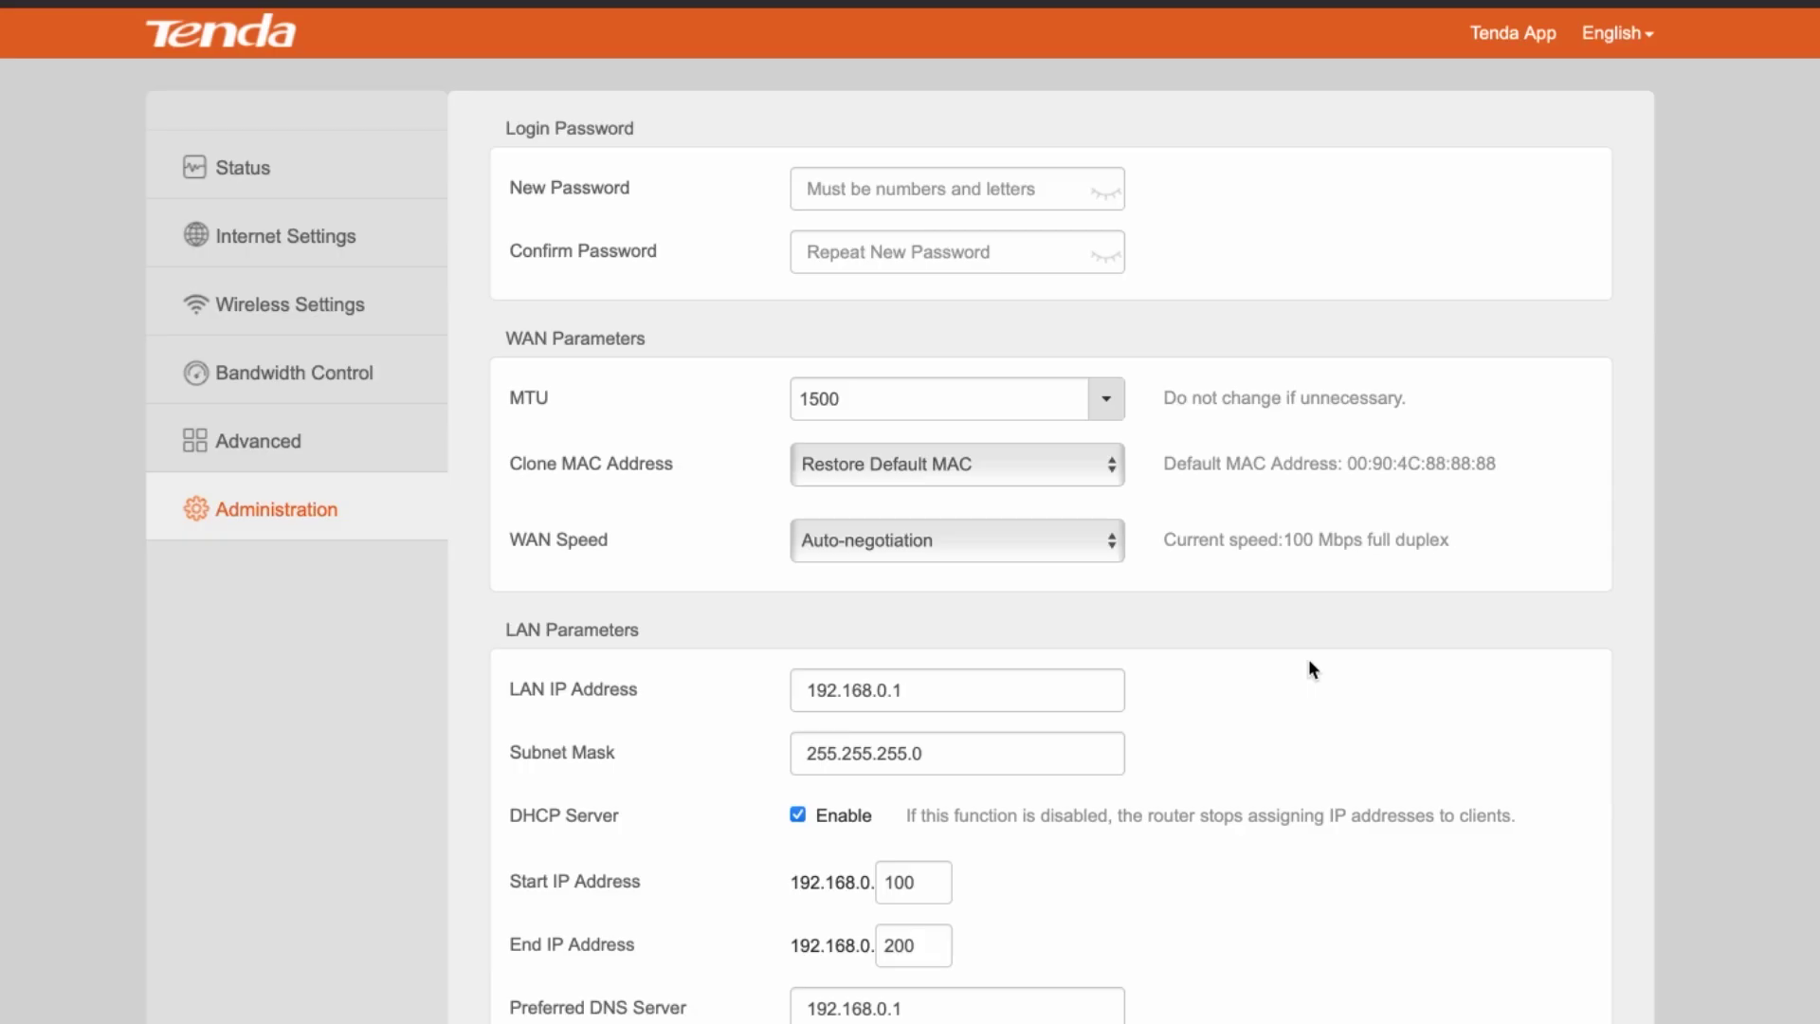
scroll(1309, 668, down, 9)
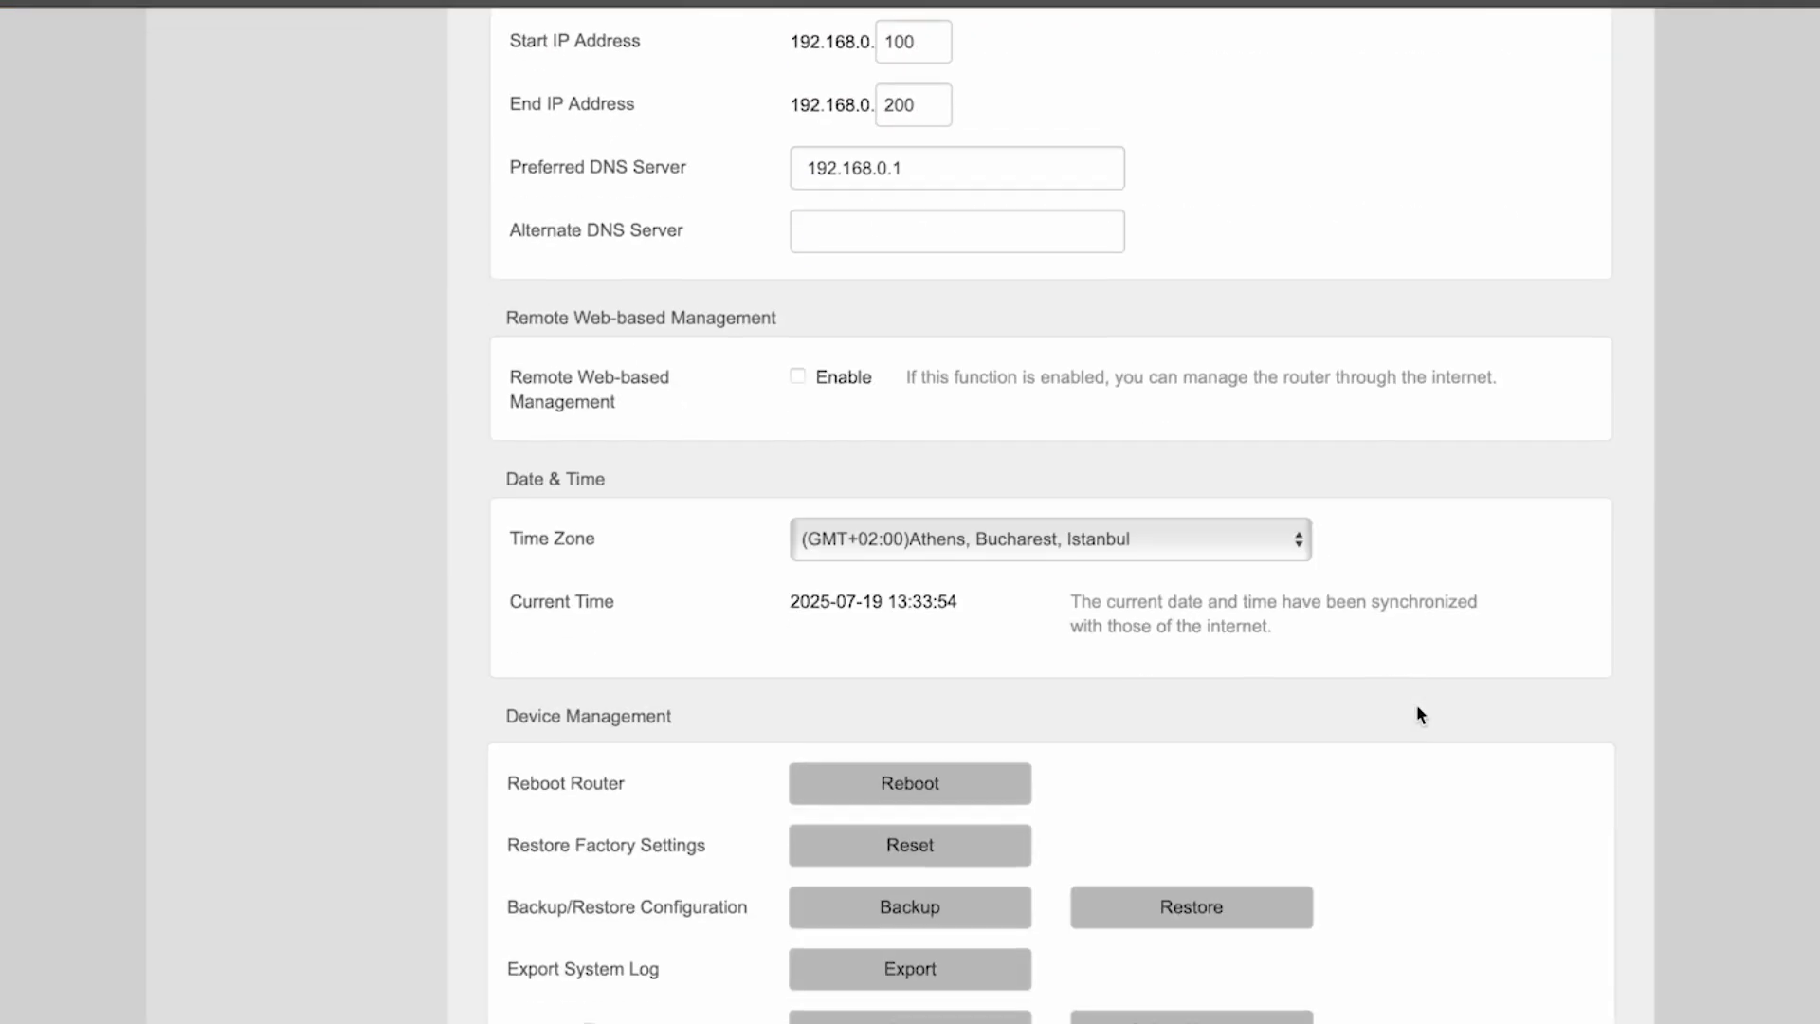
scroll(1416, 703, down, 3)
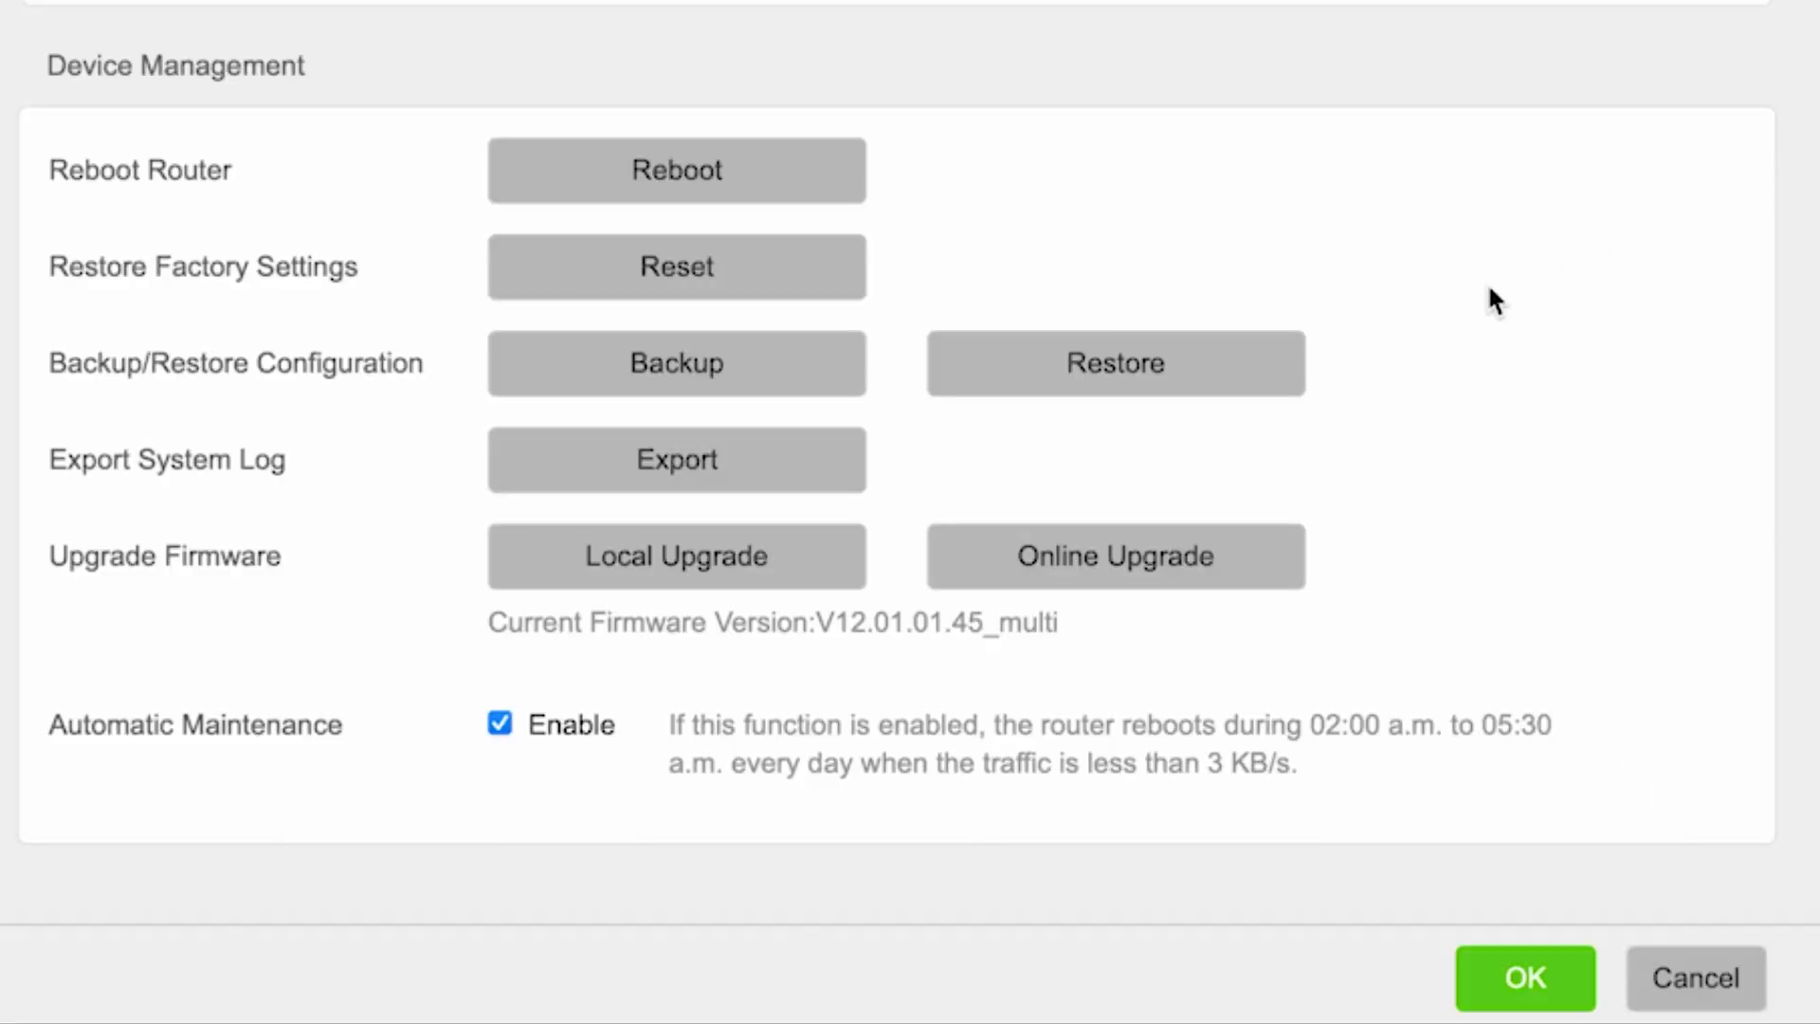
click(1157, 561)
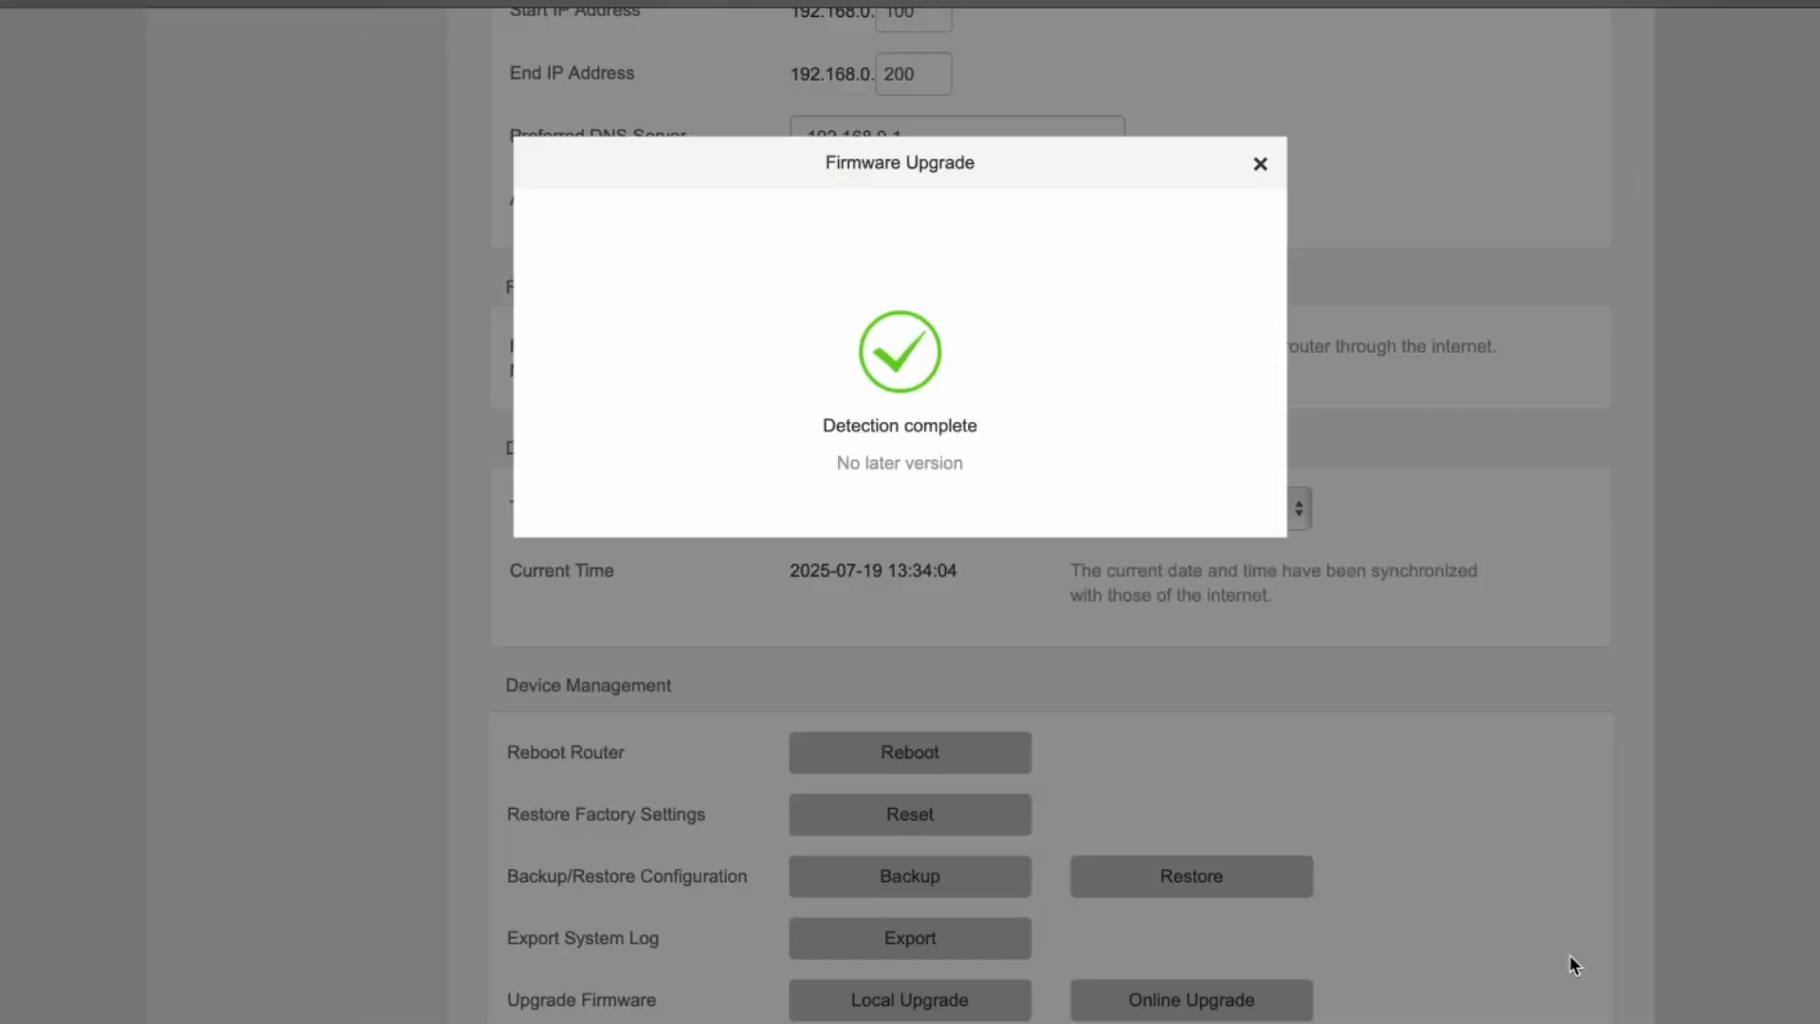
click(1261, 165)
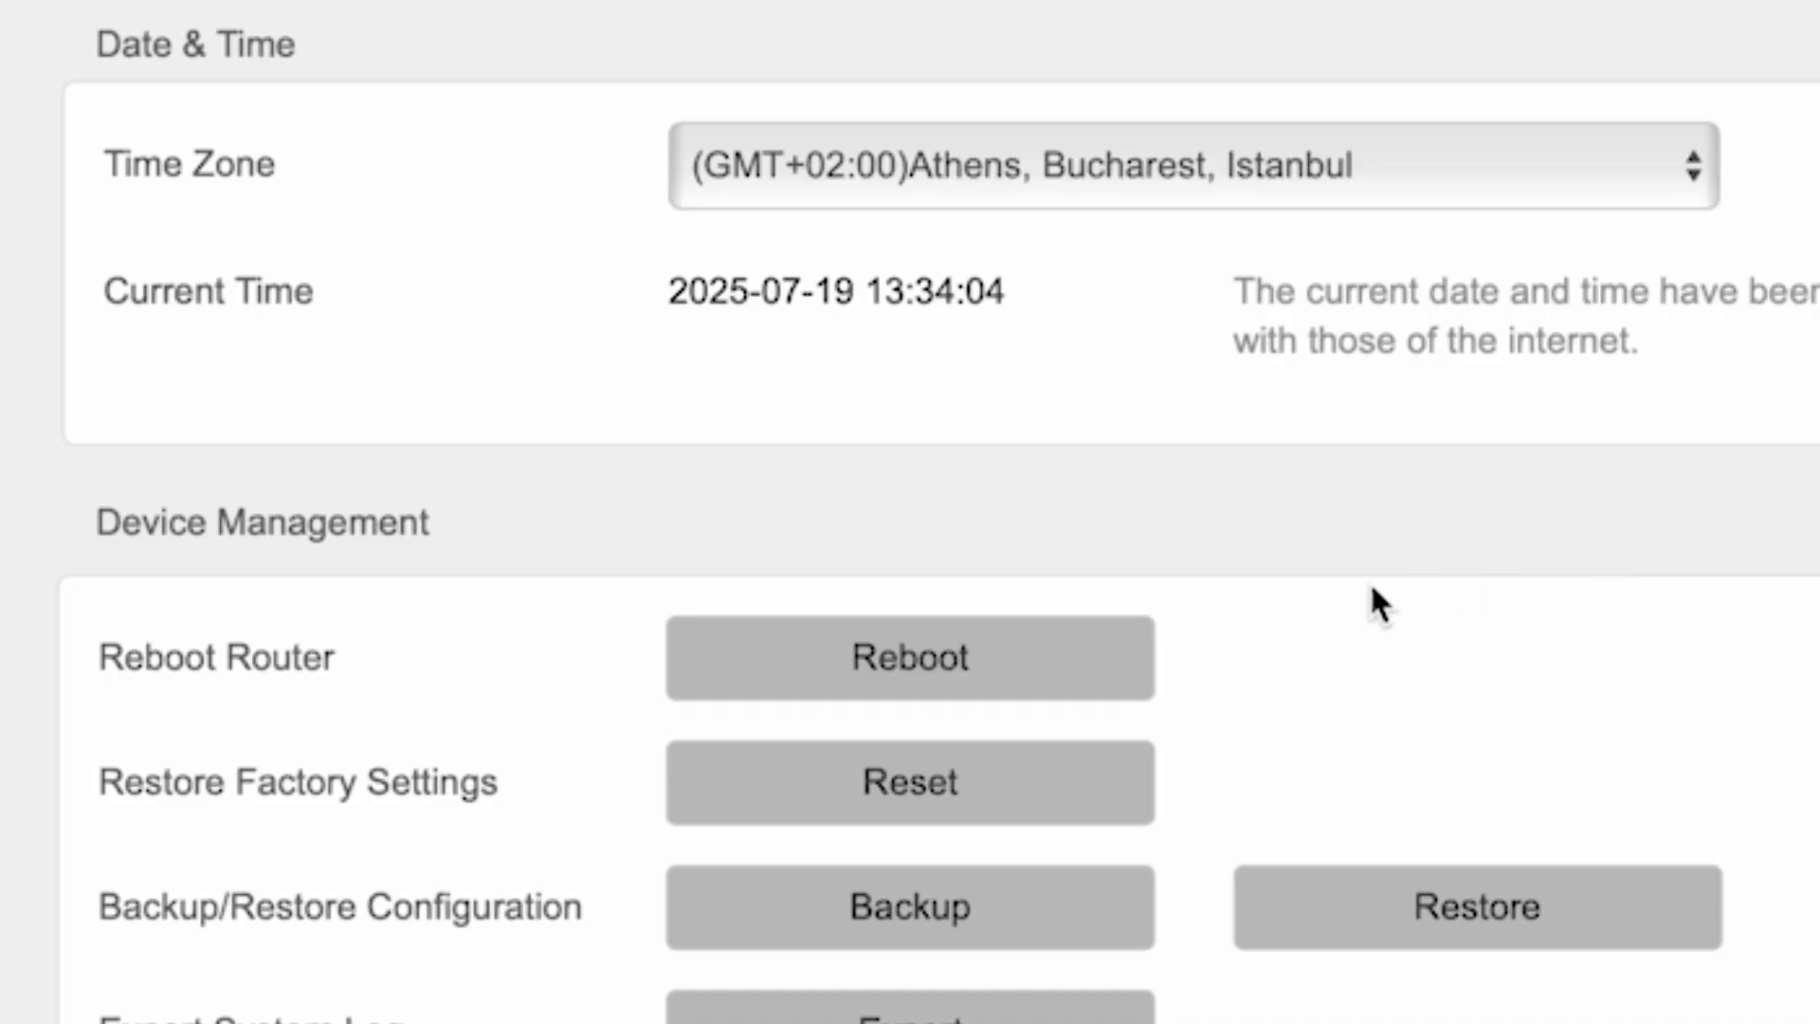
Step: Reboot the router from Device Management and let the reboot run to 100%
click(969, 669)
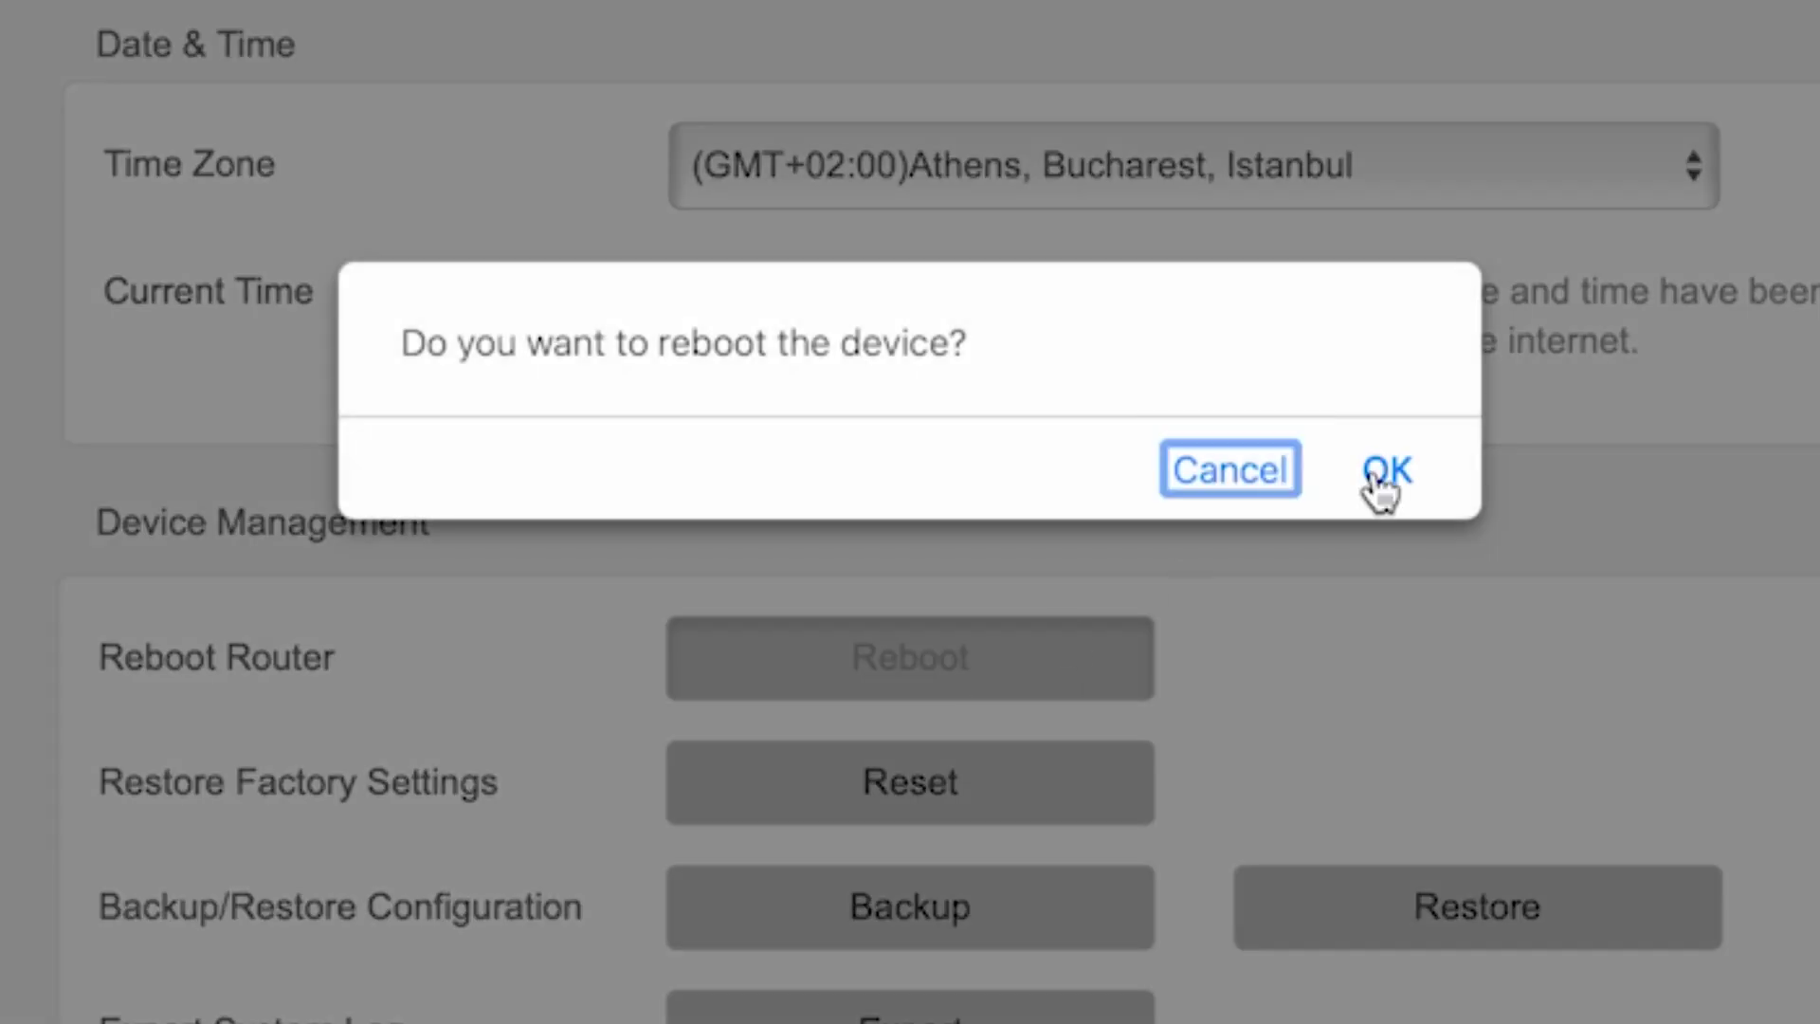
click(1379, 471)
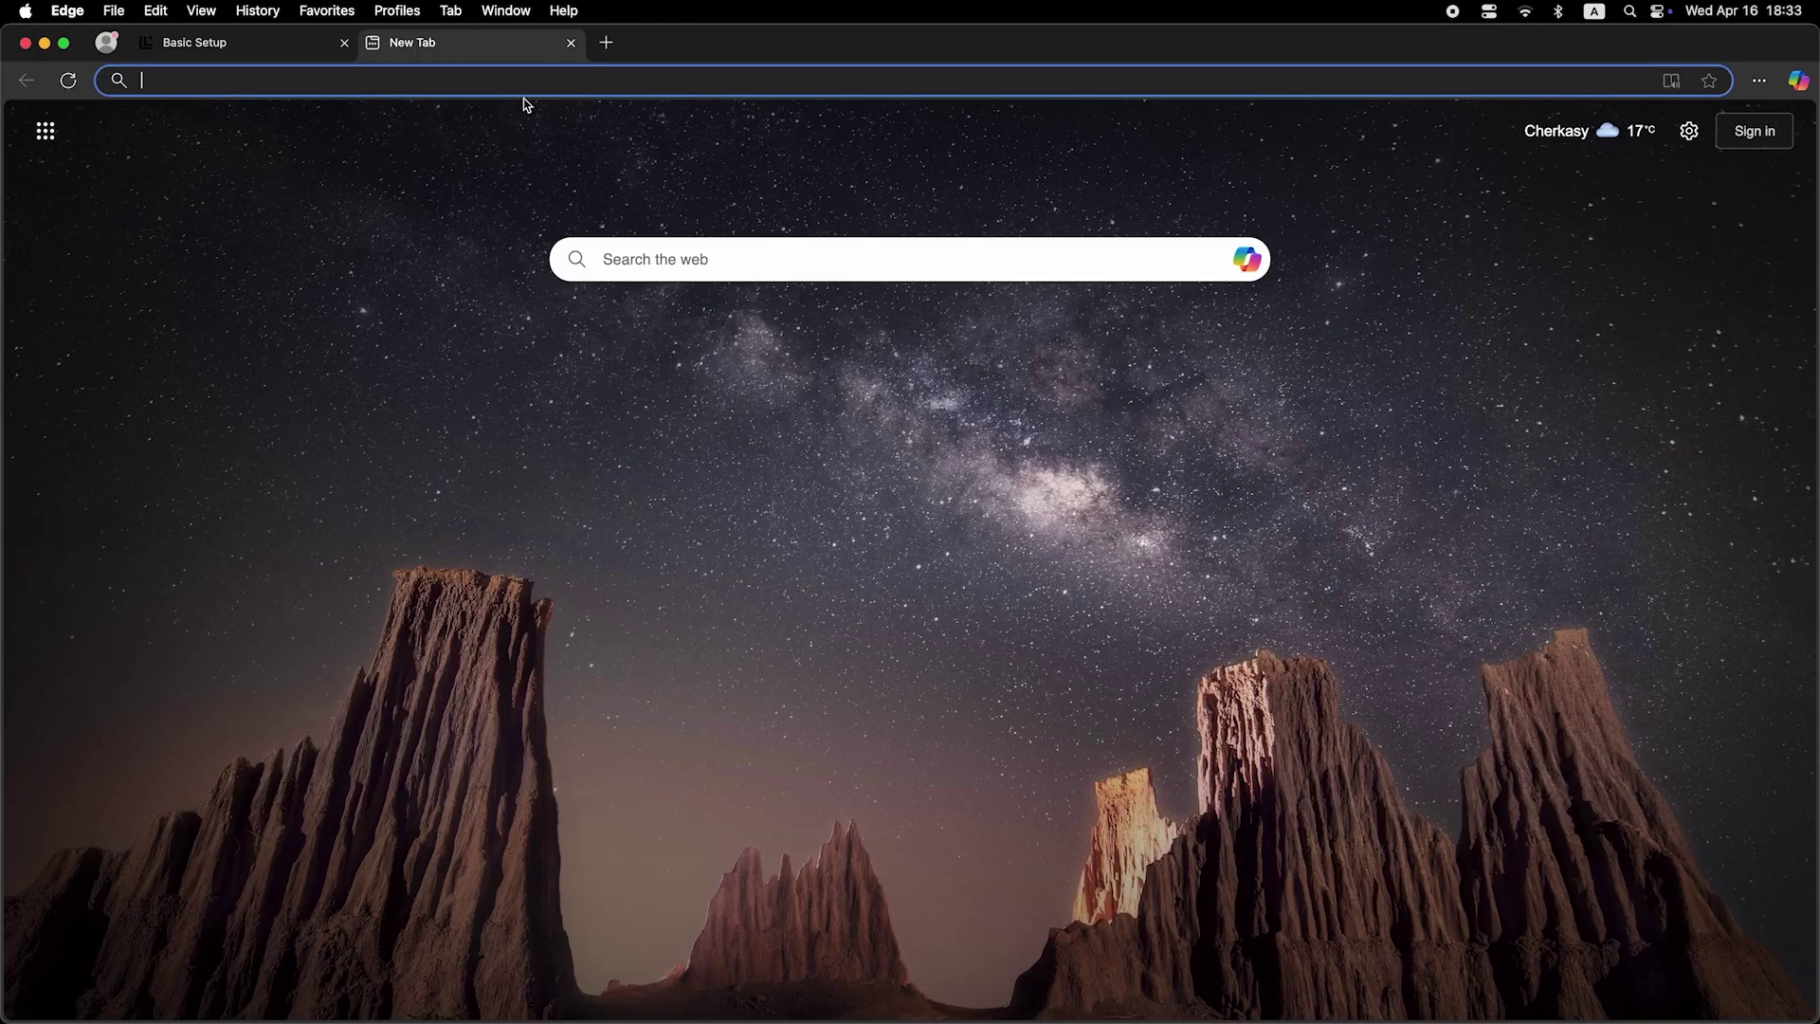
click(576, 76)
Step: Search 'dfdfdf' from Edge's address bar to confirm internet access
text(dfdfd)
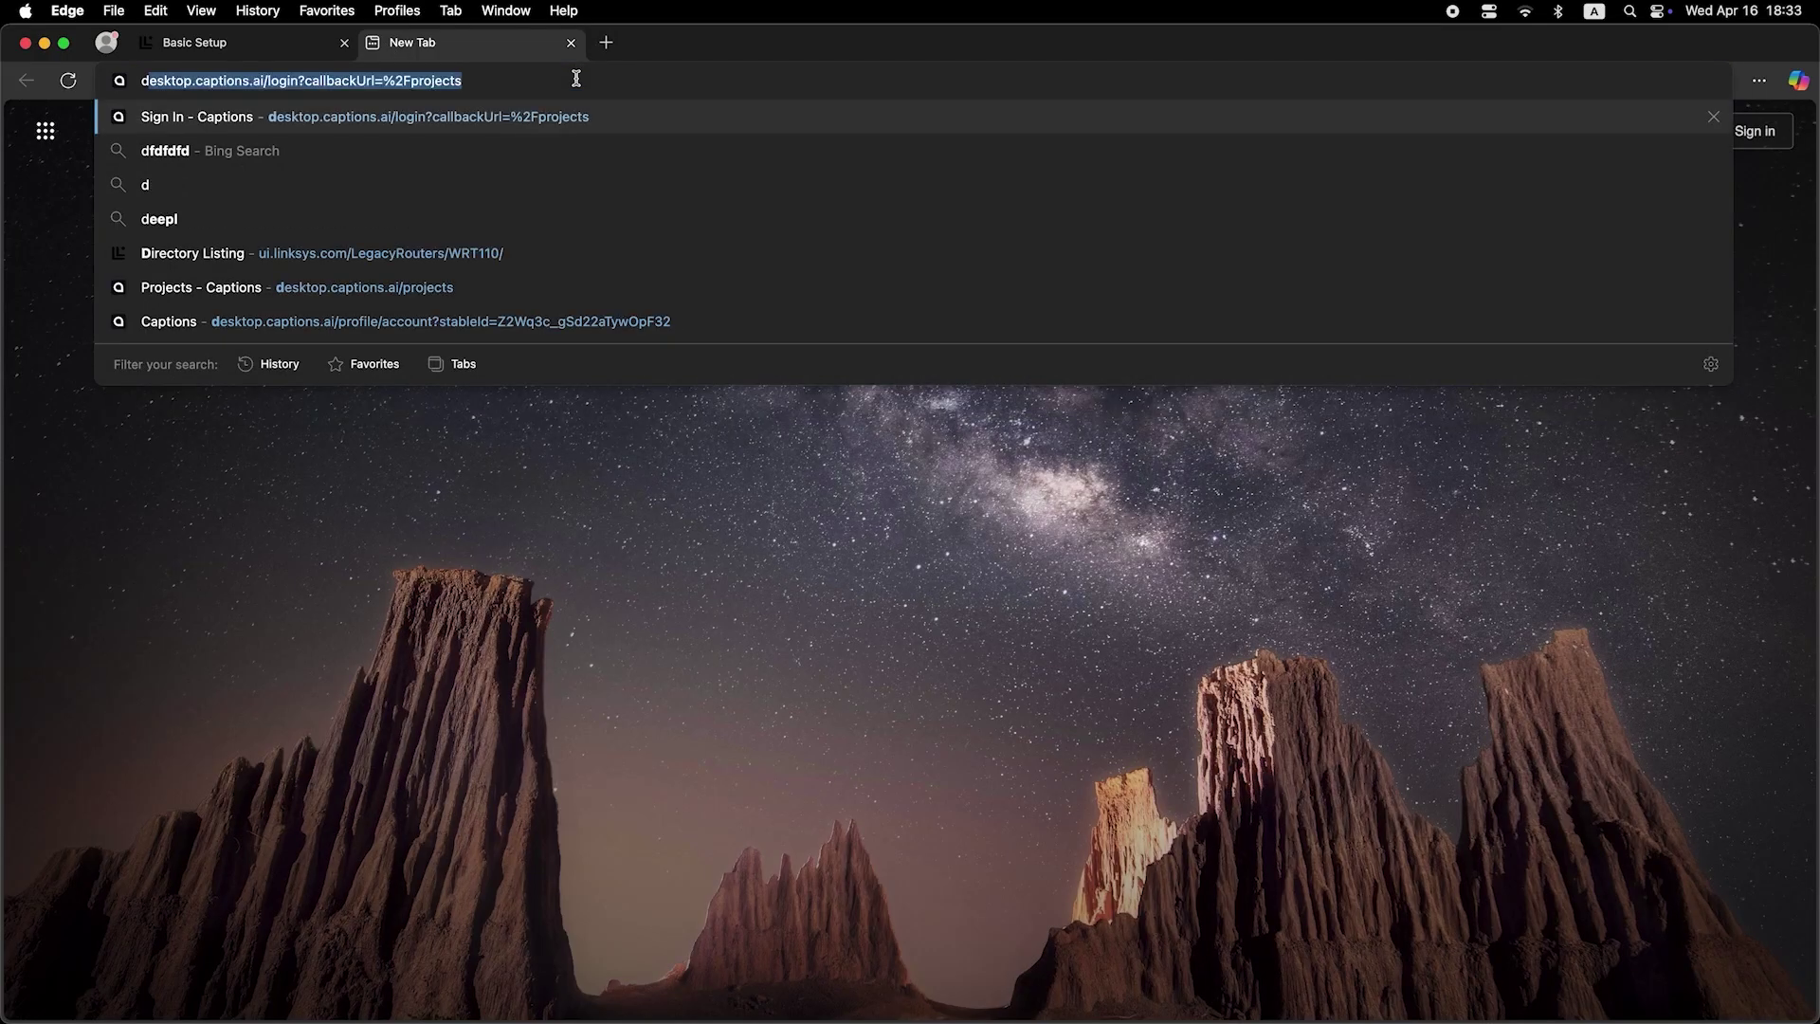
text(f)
key(Return)
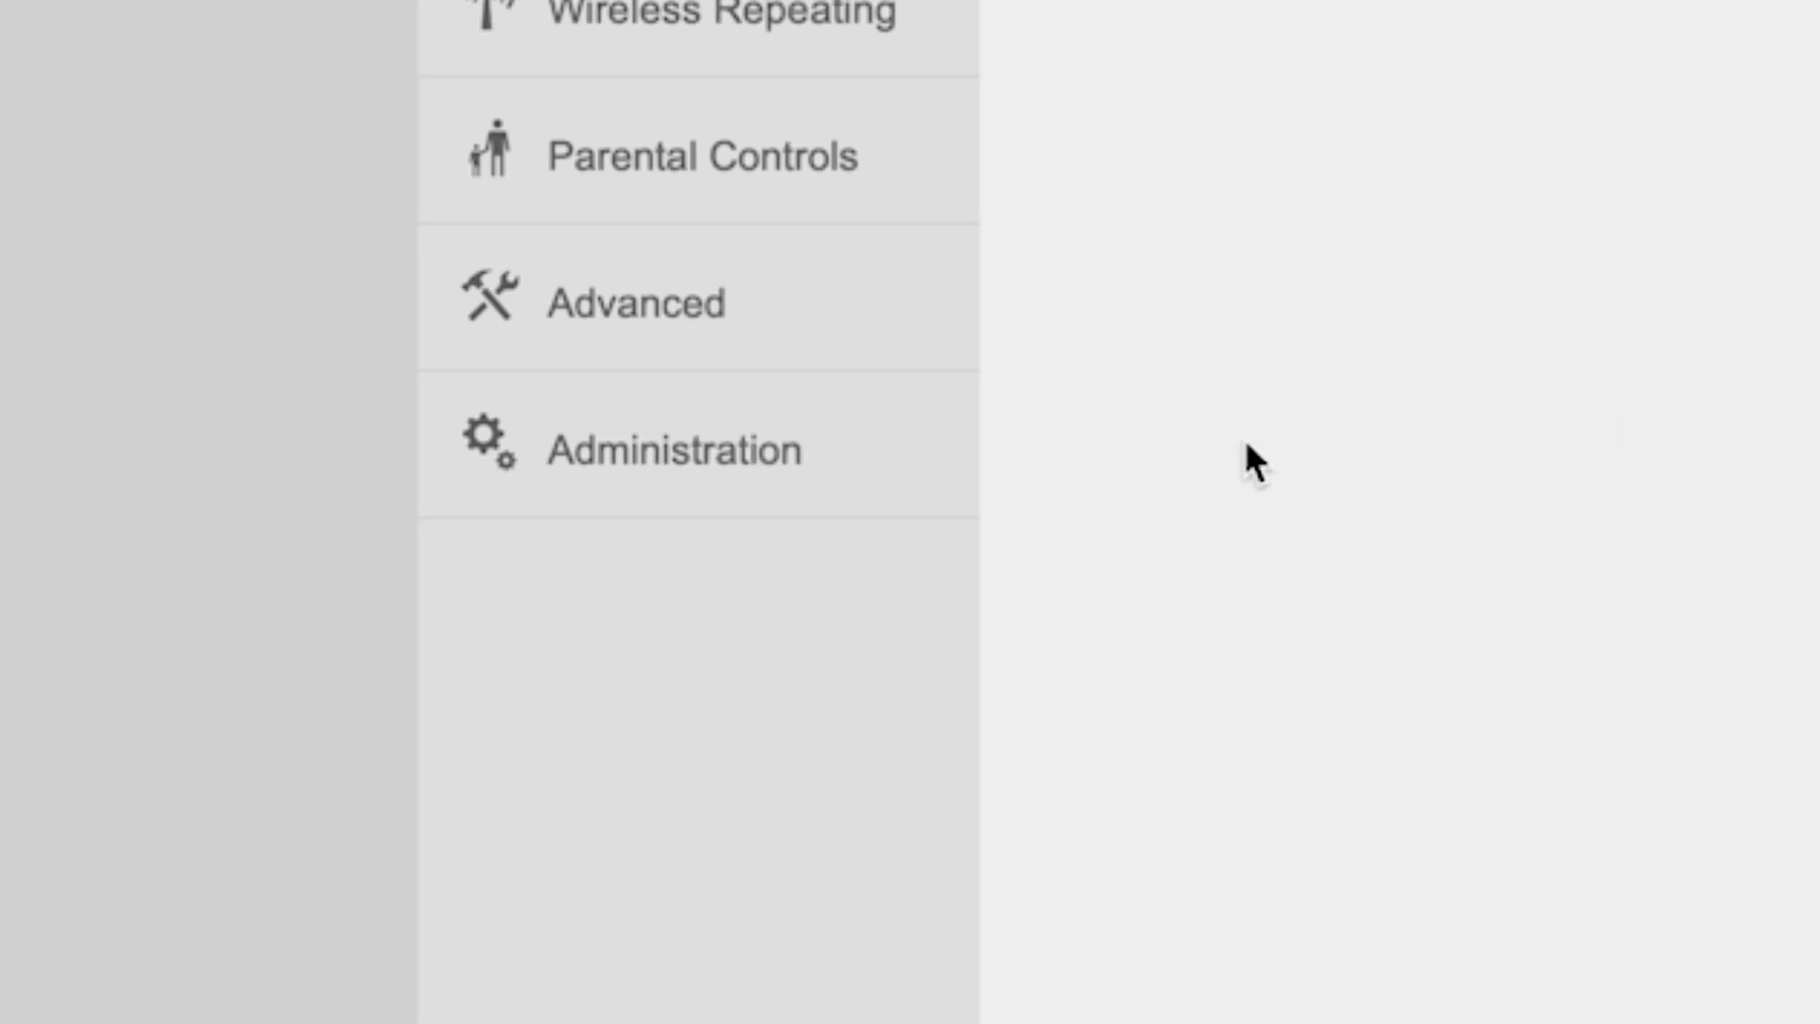
Step: Under Administration, choose Clone Local Host's MAC, save with OK, then reboot the router
click(699, 459)
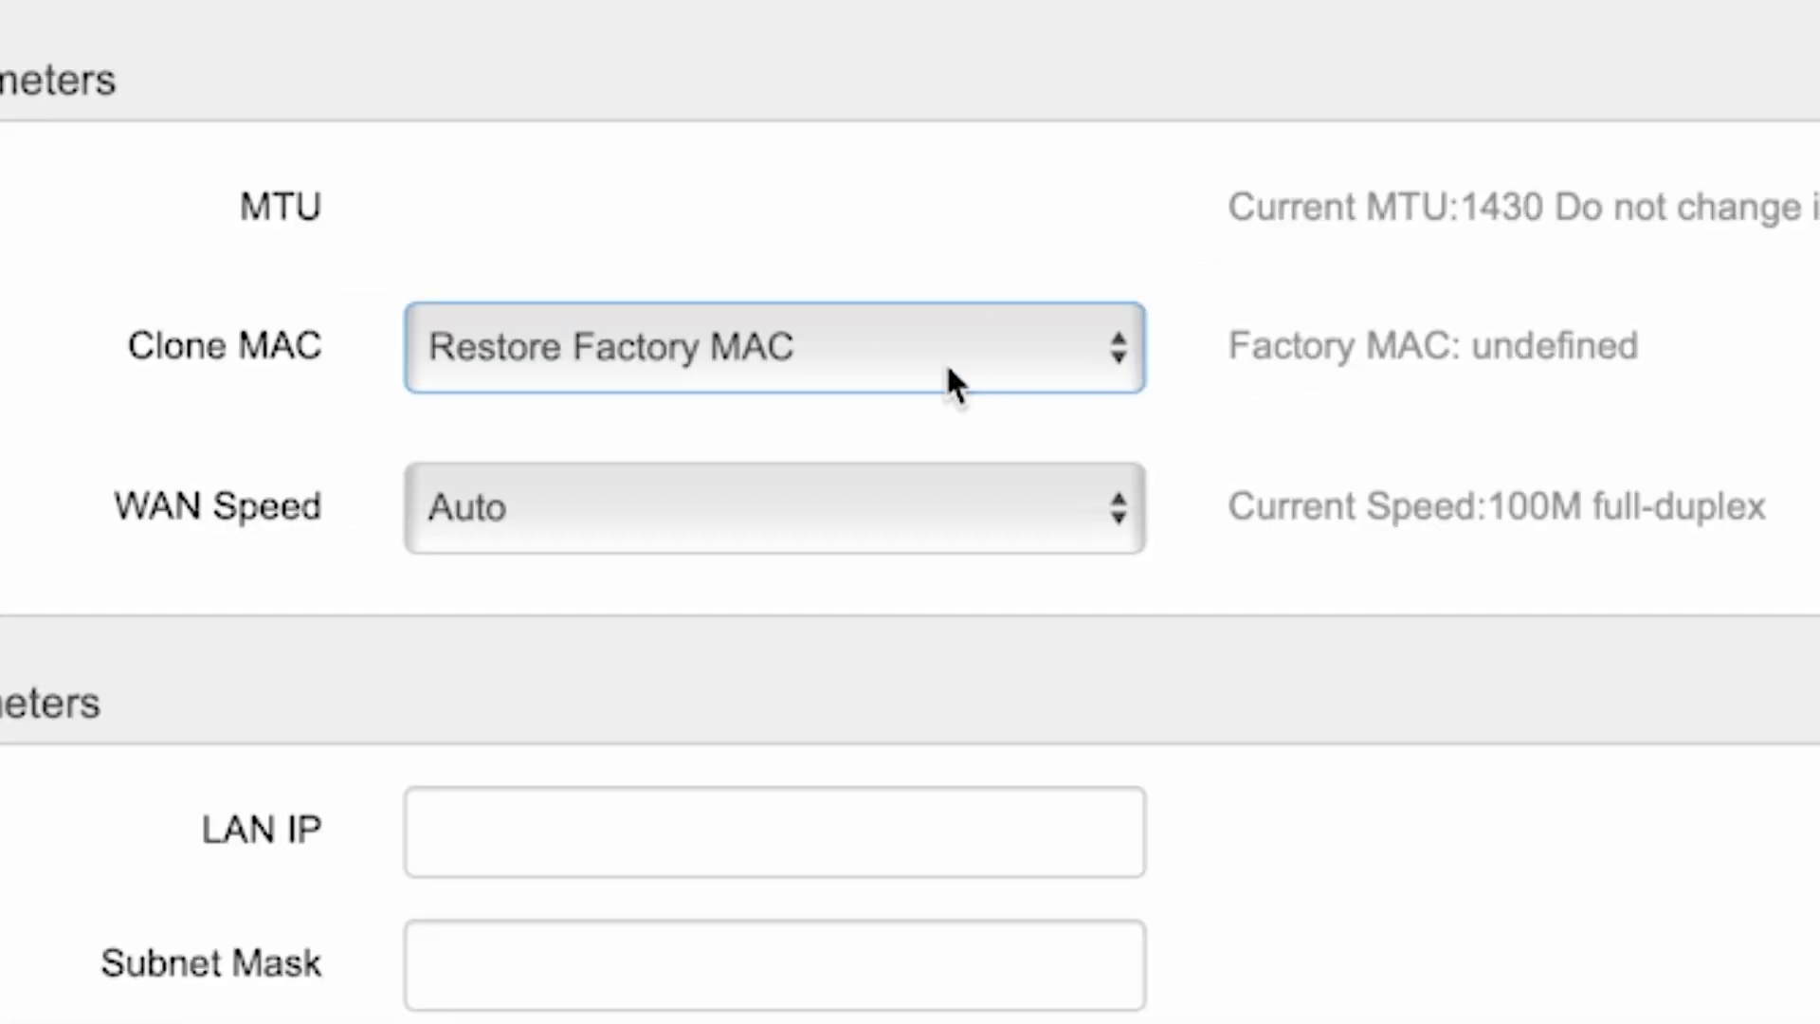
click(947, 367)
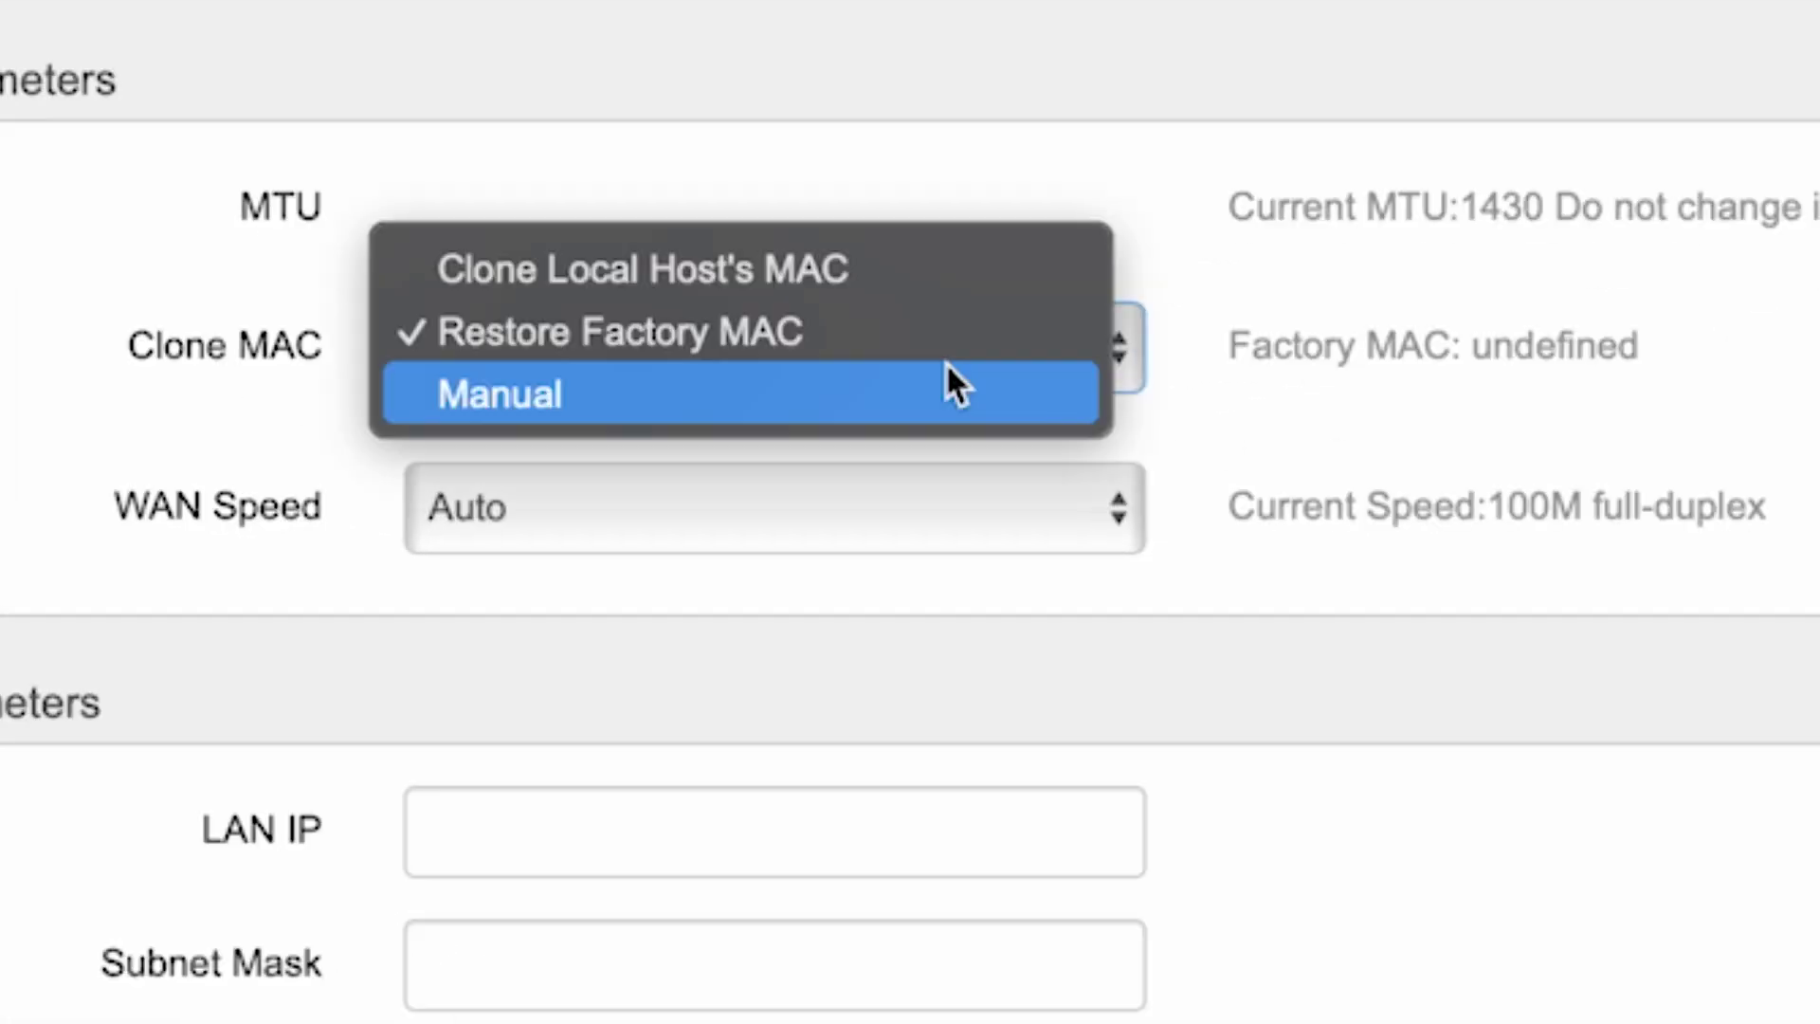
click(804, 271)
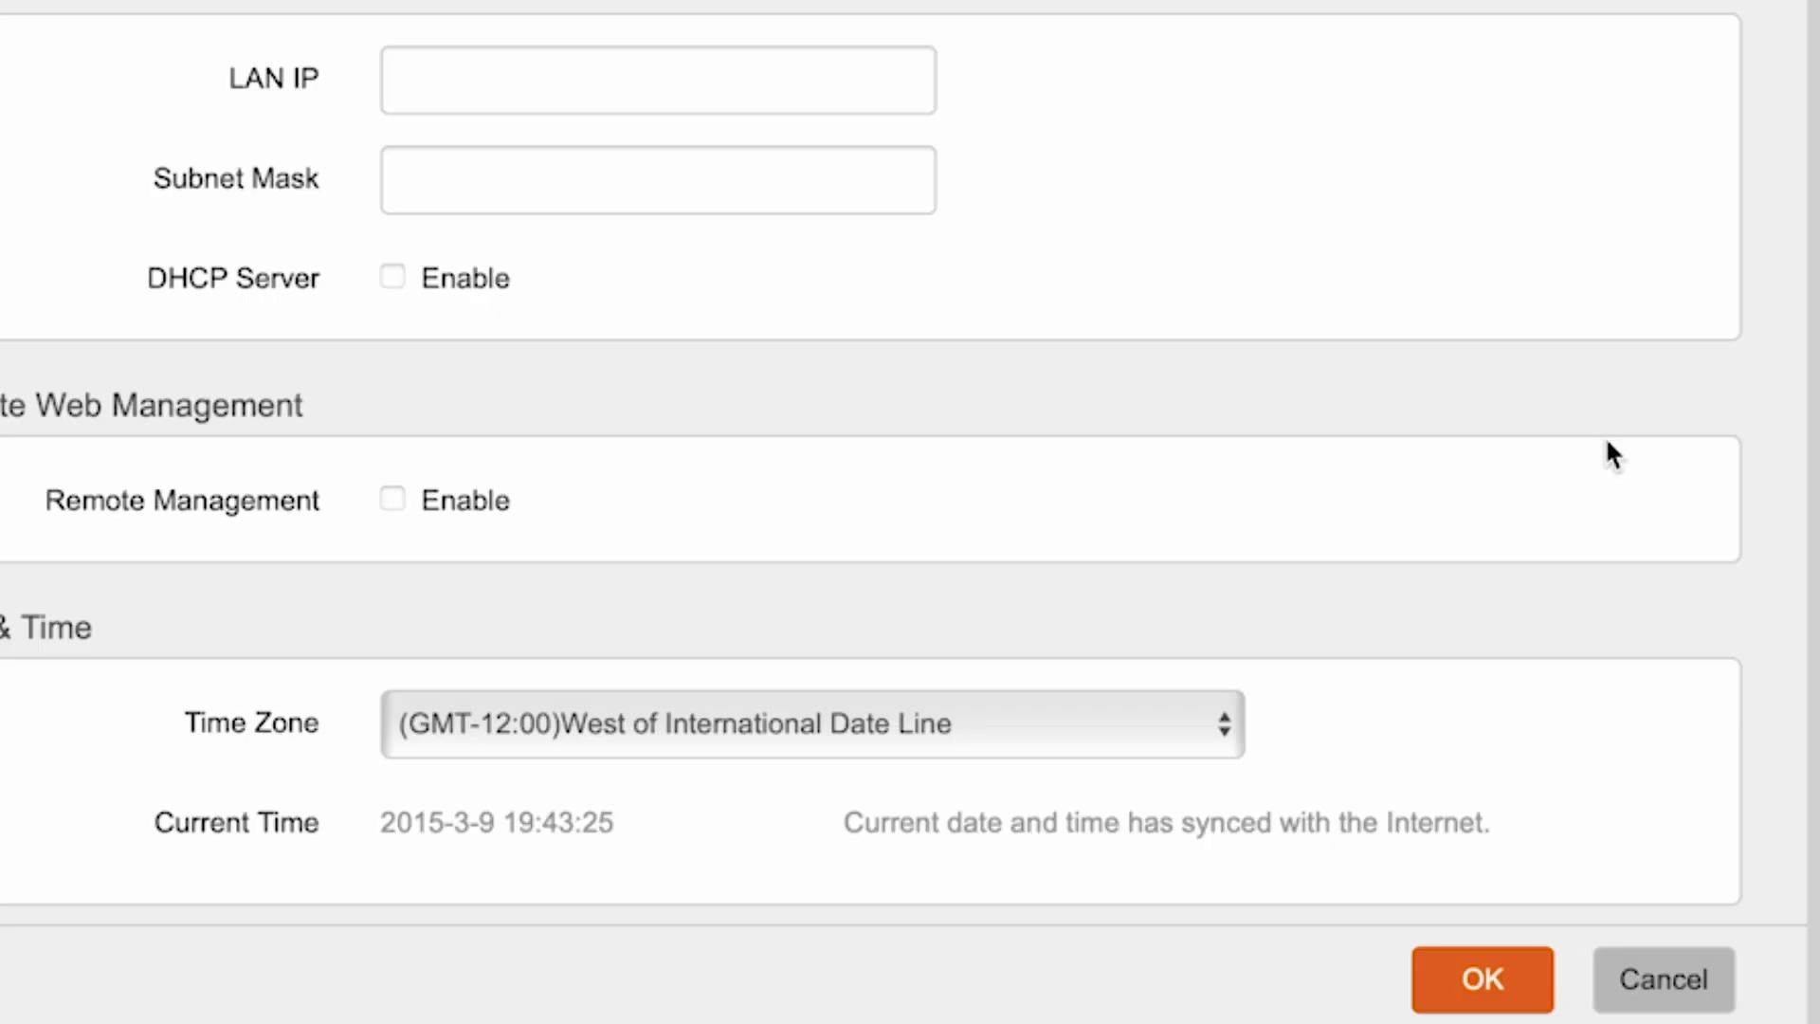
click(1535, 970)
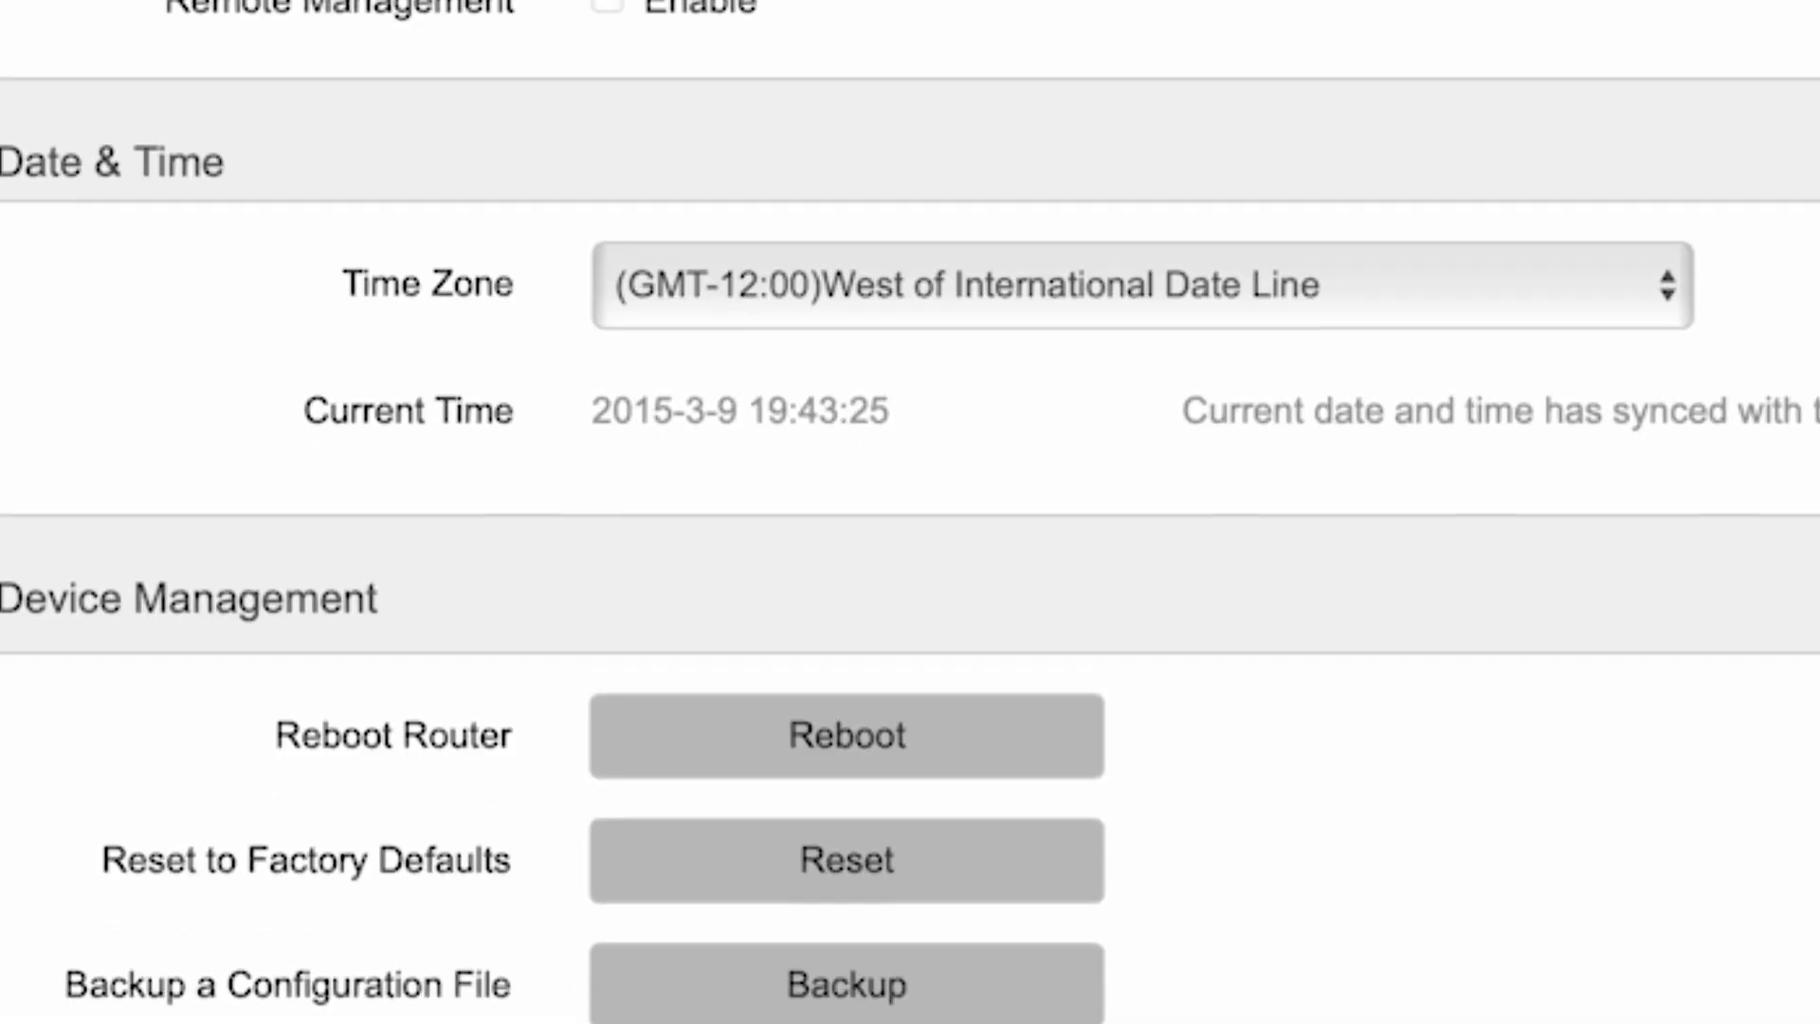
click(858, 737)
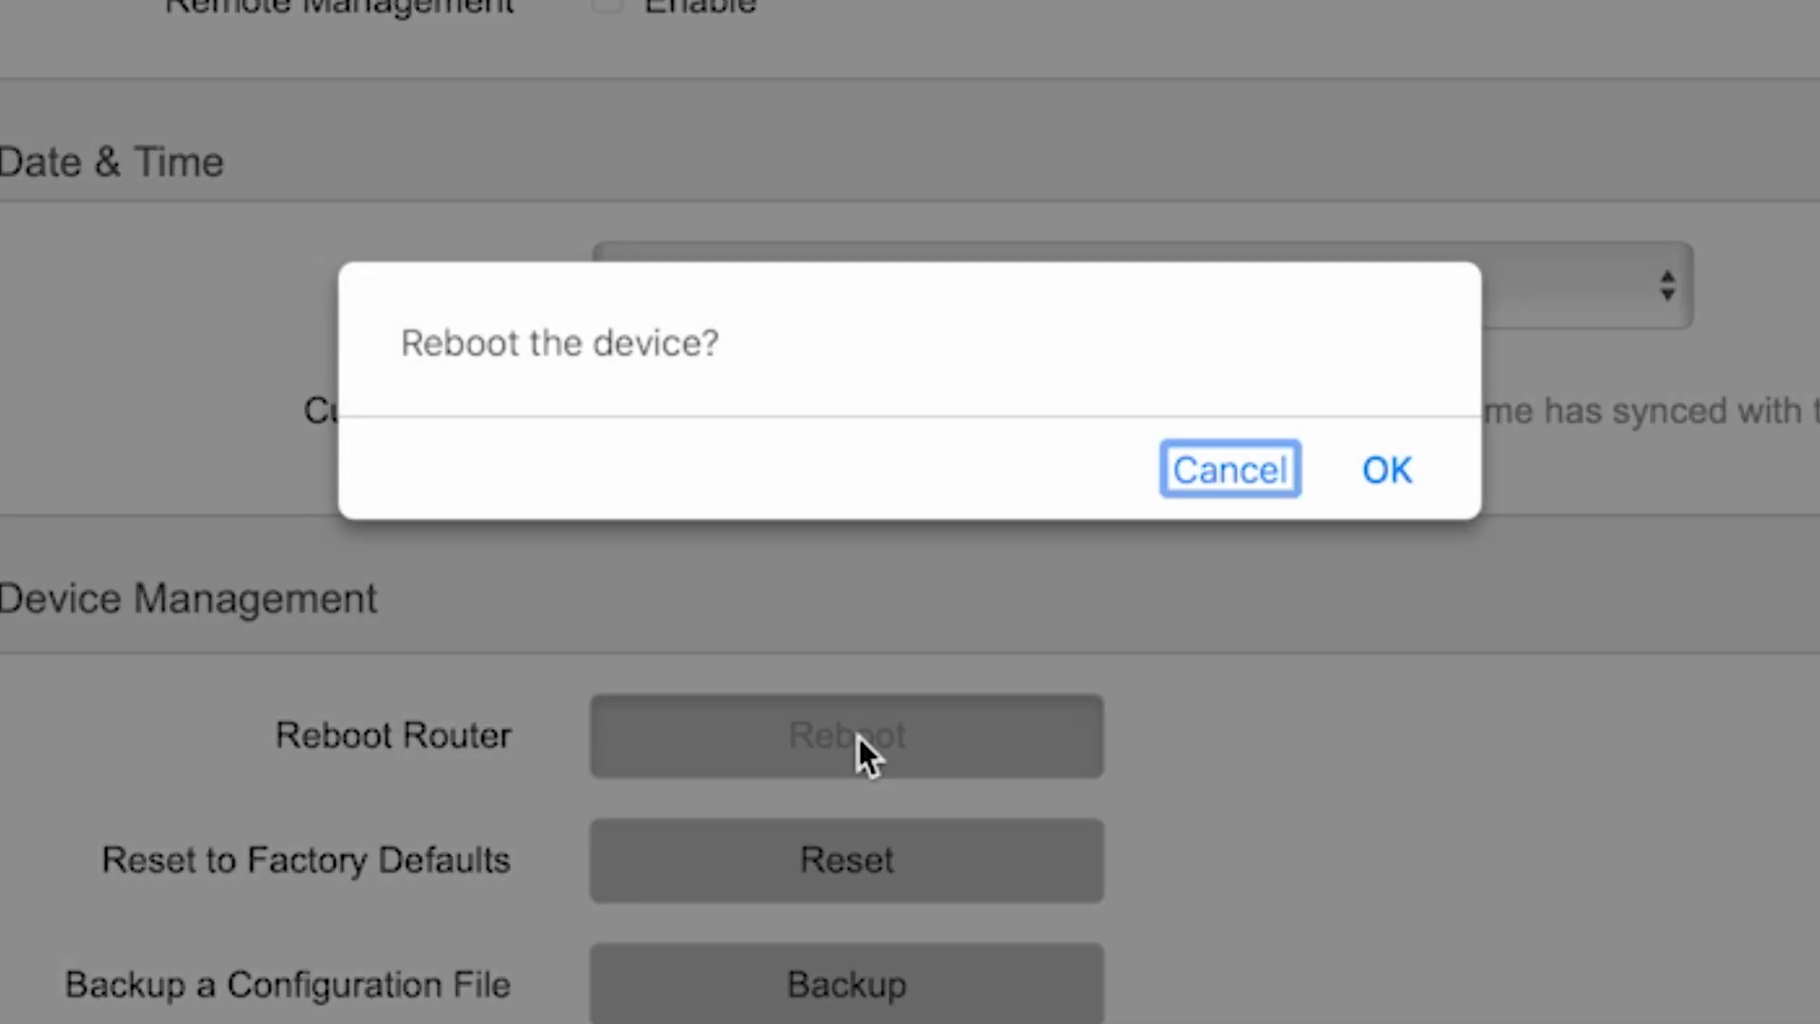
click(1392, 474)
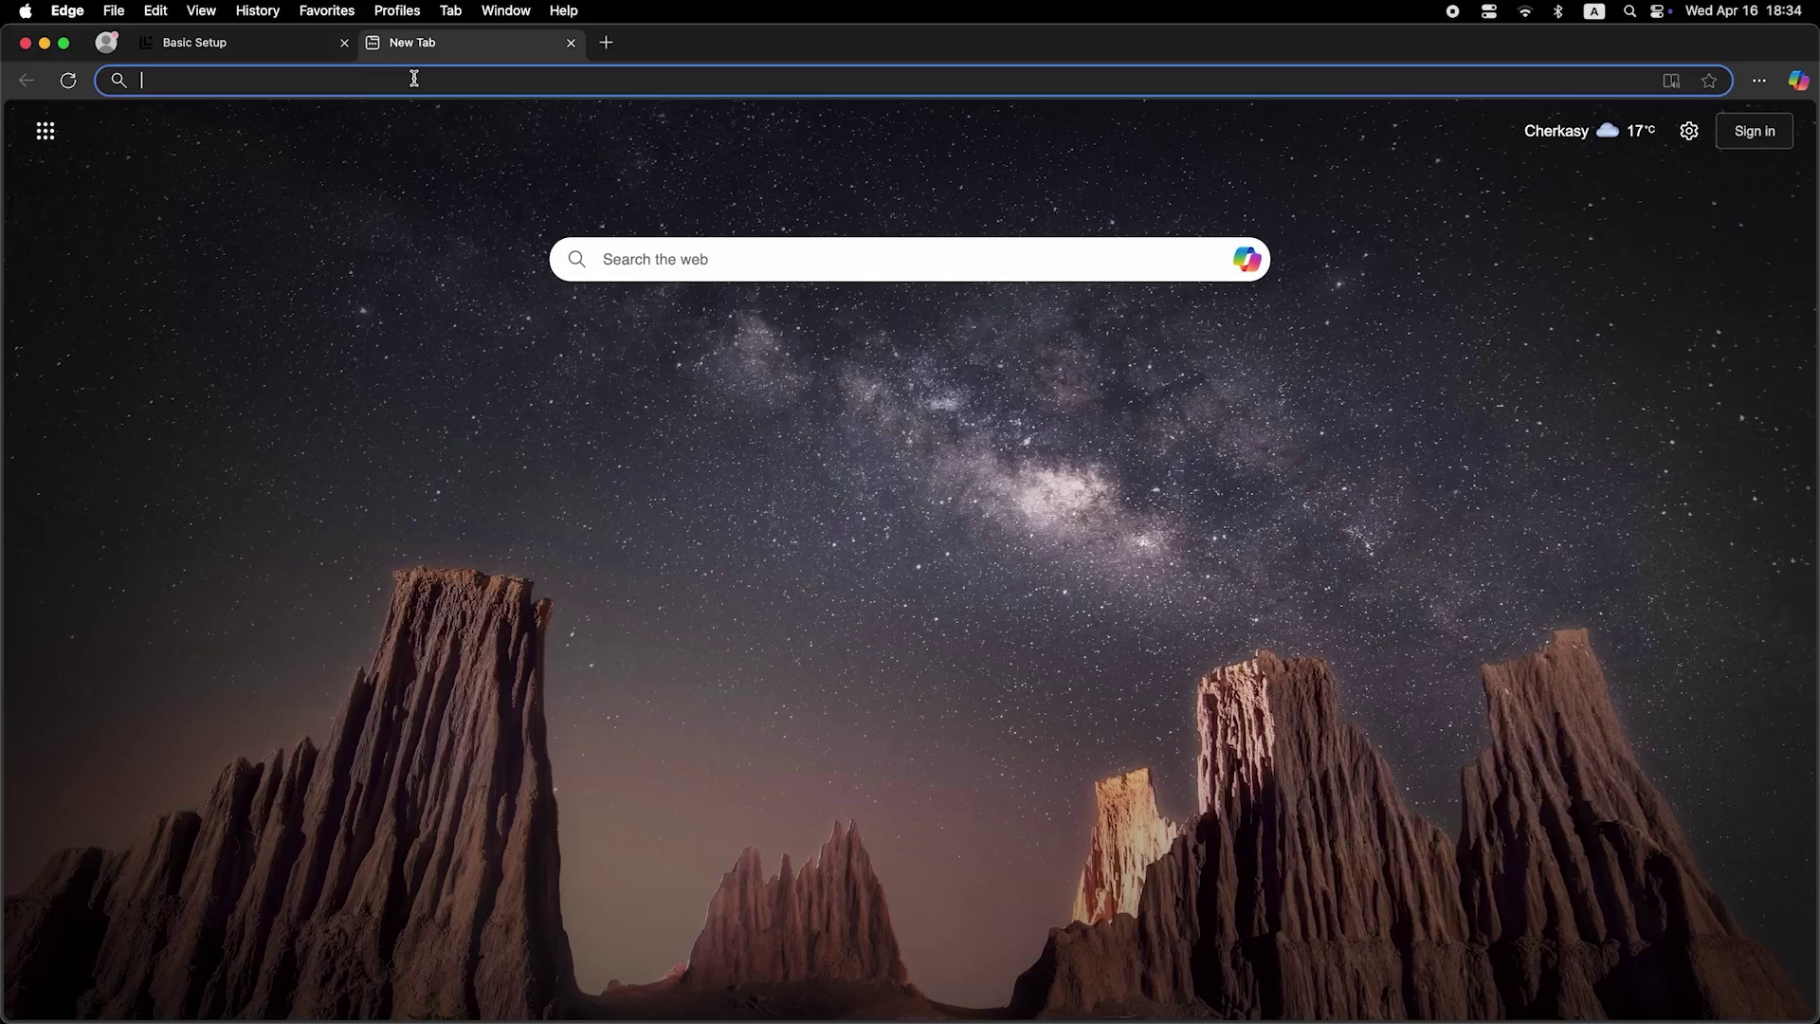
Step: After the reboot reaches 100%, open a new Edge tab beside the router's Basic Setup tab
click(416, 82)
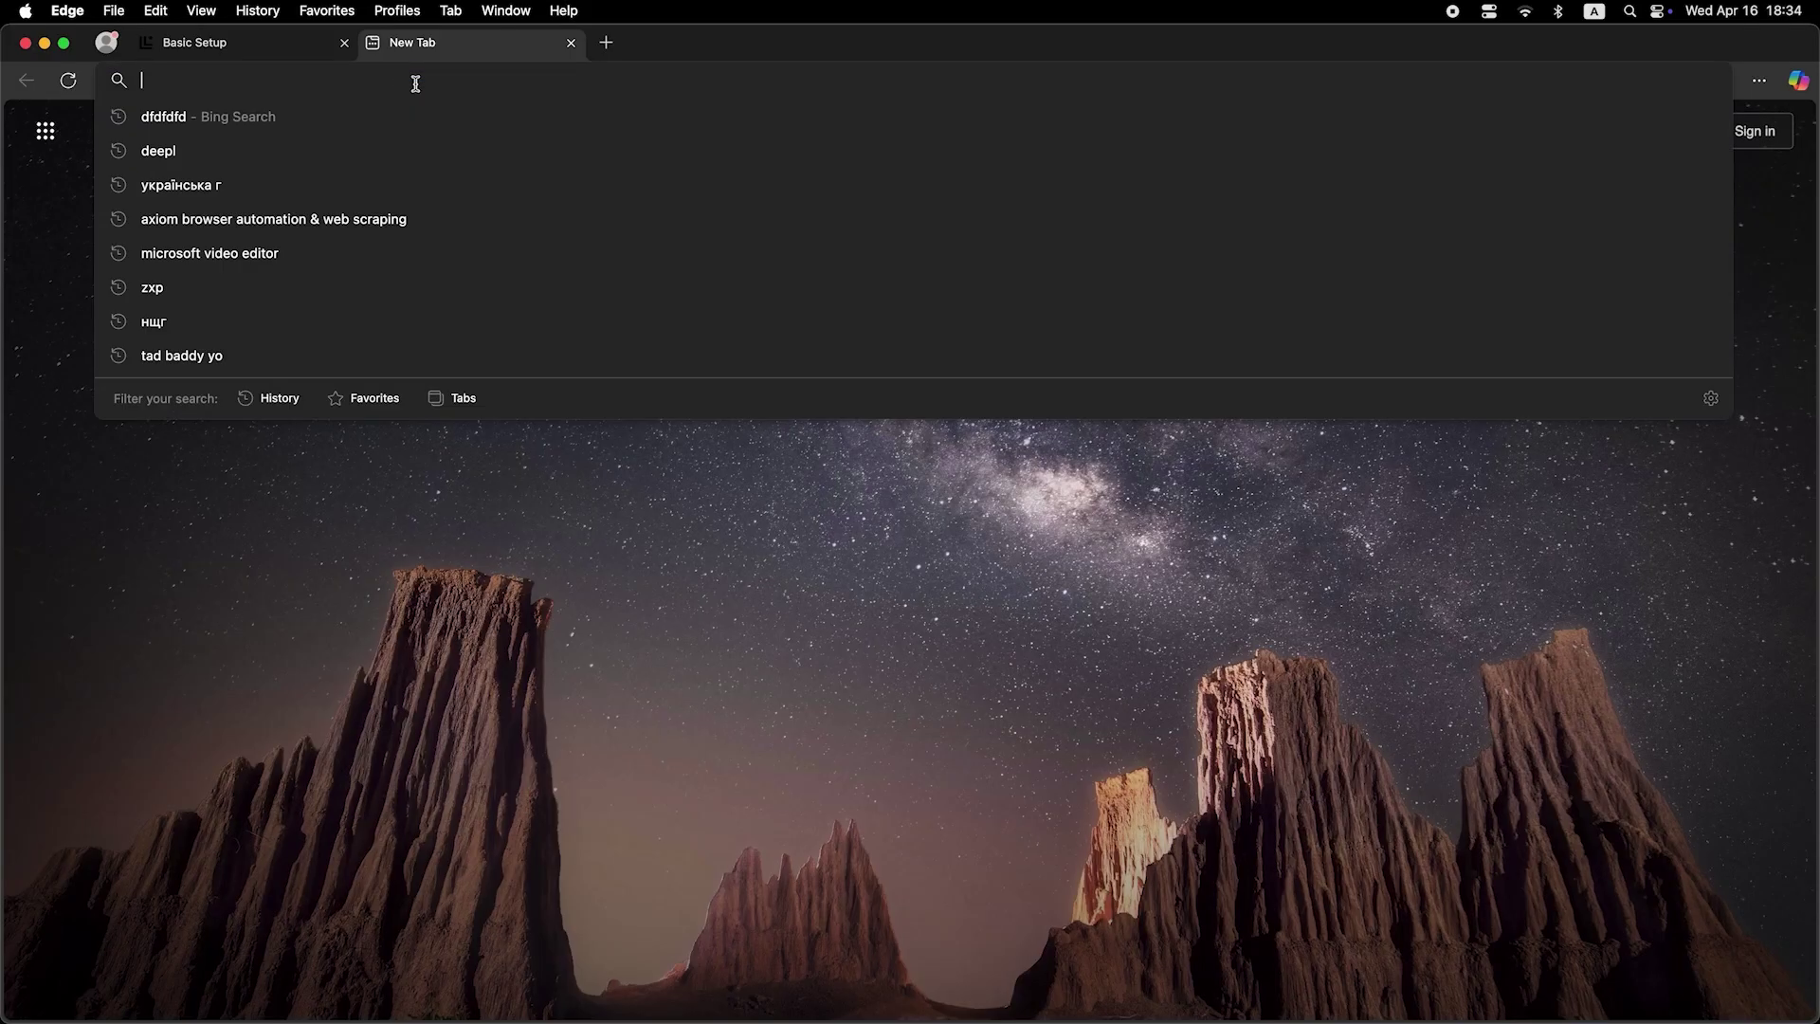
Step: Search Bing for 'dfdfdfdf' to confirm the internet connection works
text(dfdfdfdf)
key(Return)
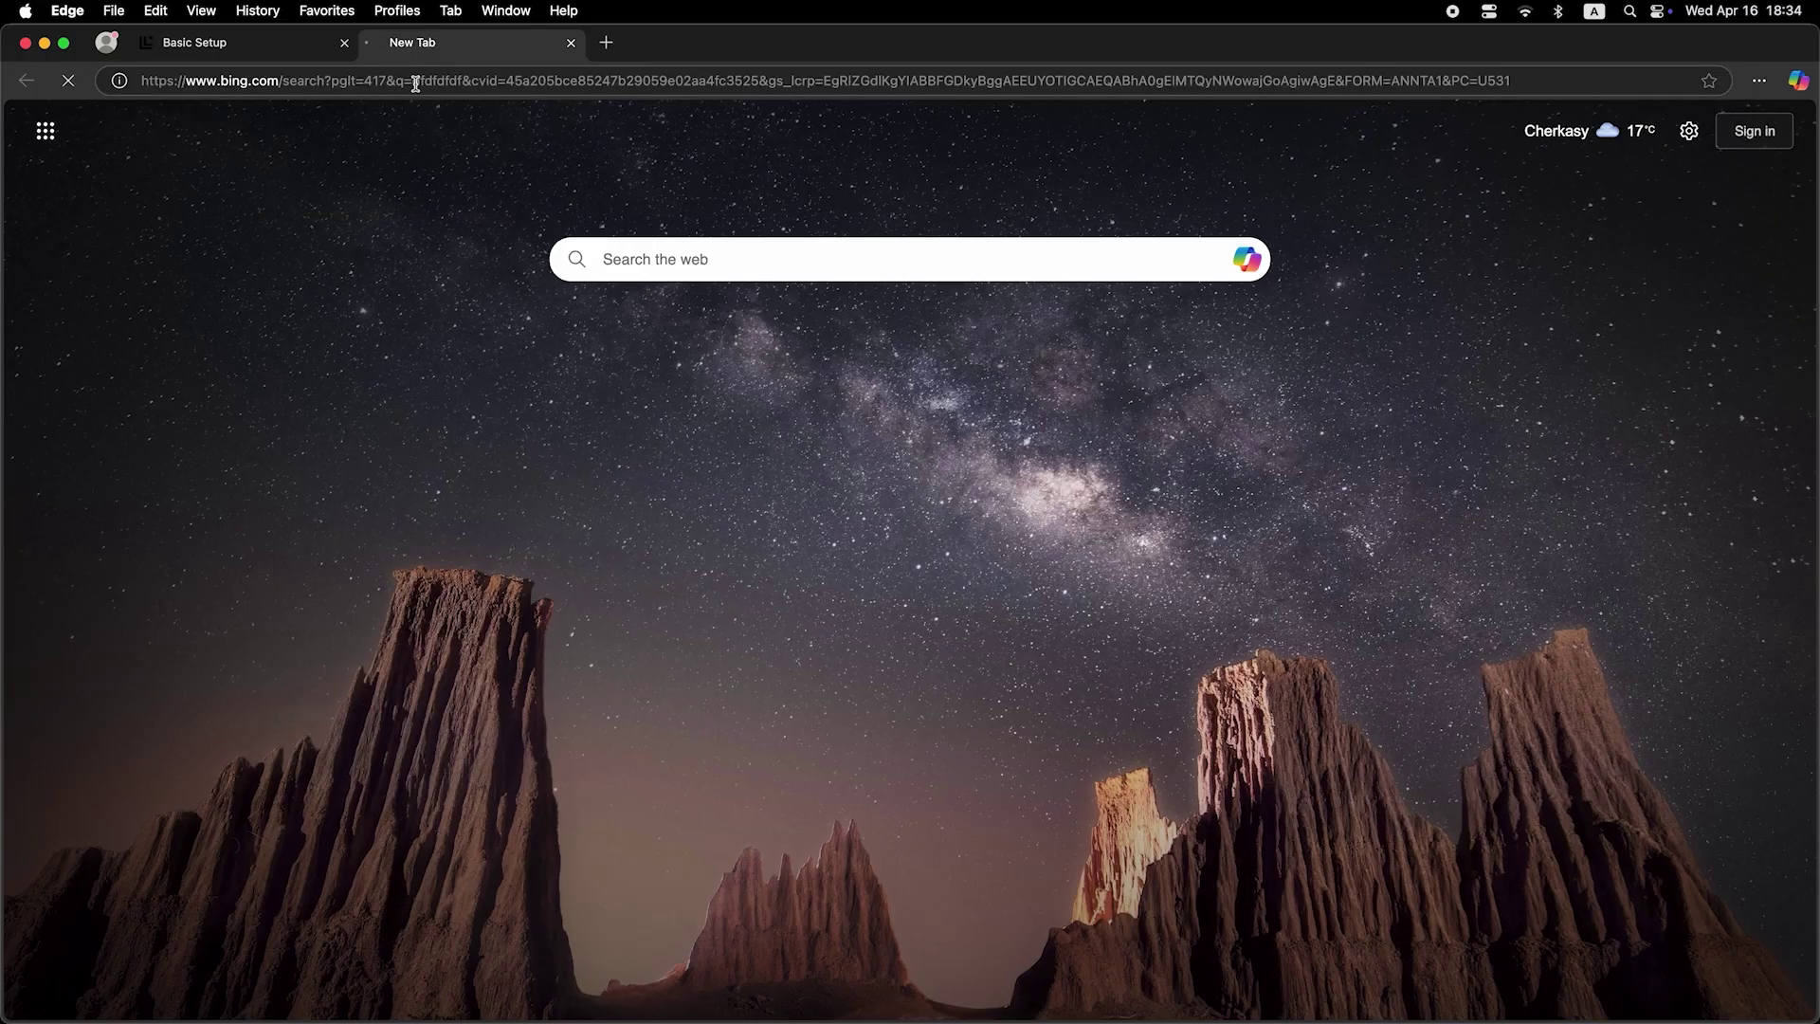